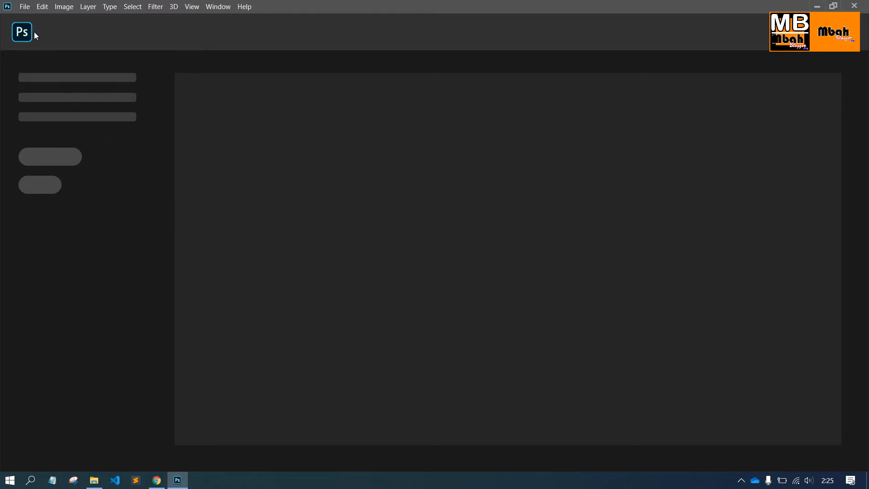
Open the settings for creating a new document
click(25, 8)
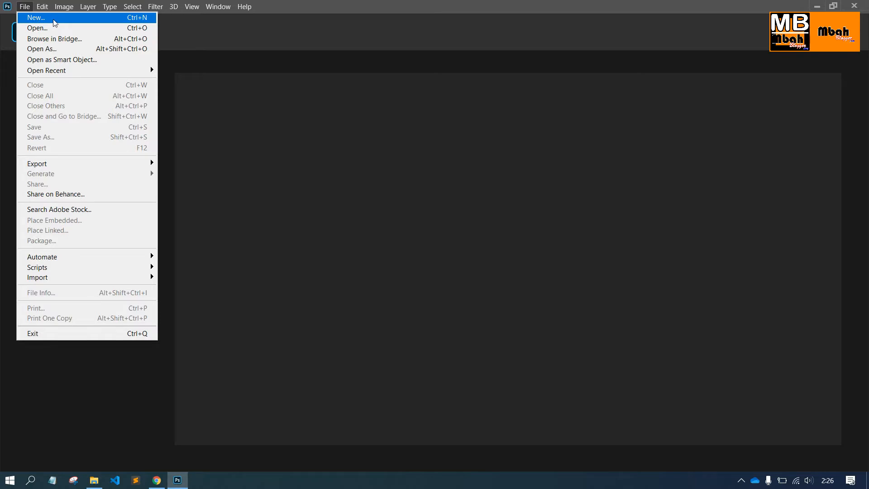
click(36, 18)
click(213, 42)
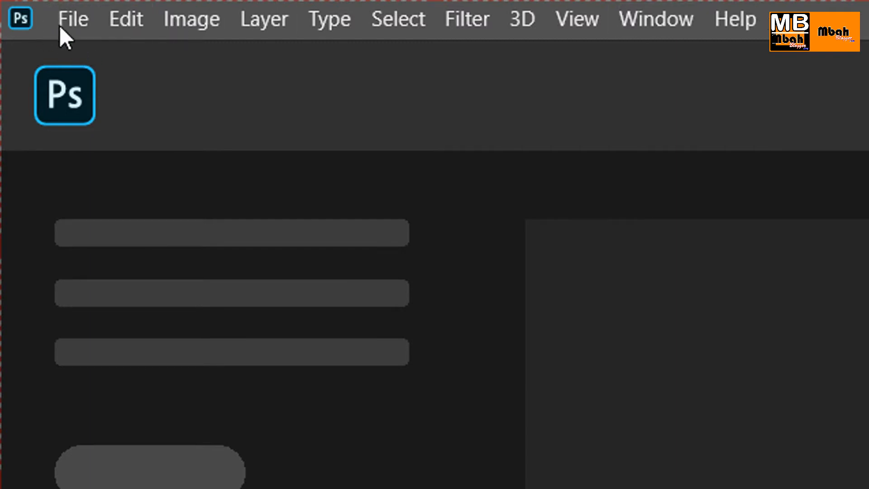
click(72, 19)
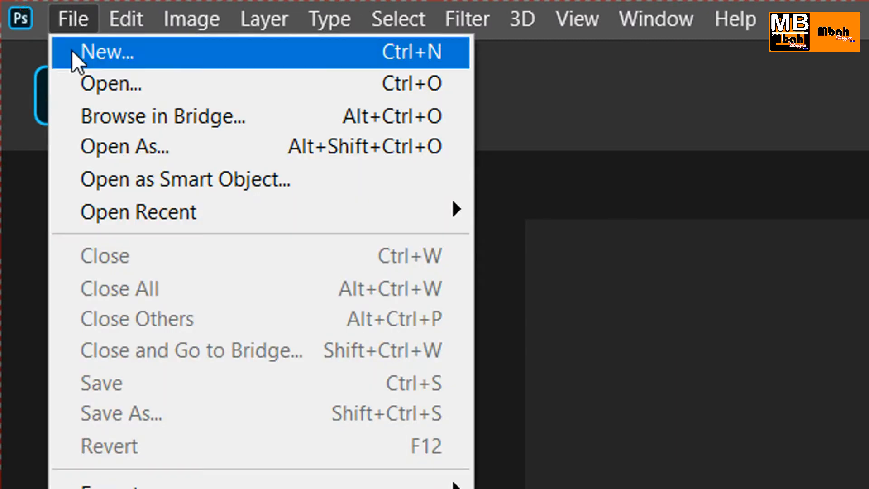
click(121, 58)
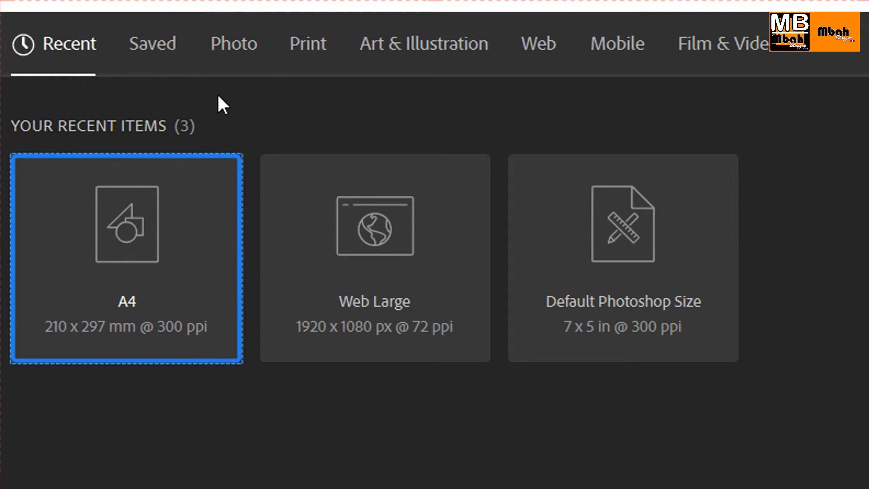
Check the saved presets, and compare the photo presets Landscape 2 x 3, Landscape 4 x 6, Portrait 4 x 6 and Portrait 2 x 3
click(154, 49)
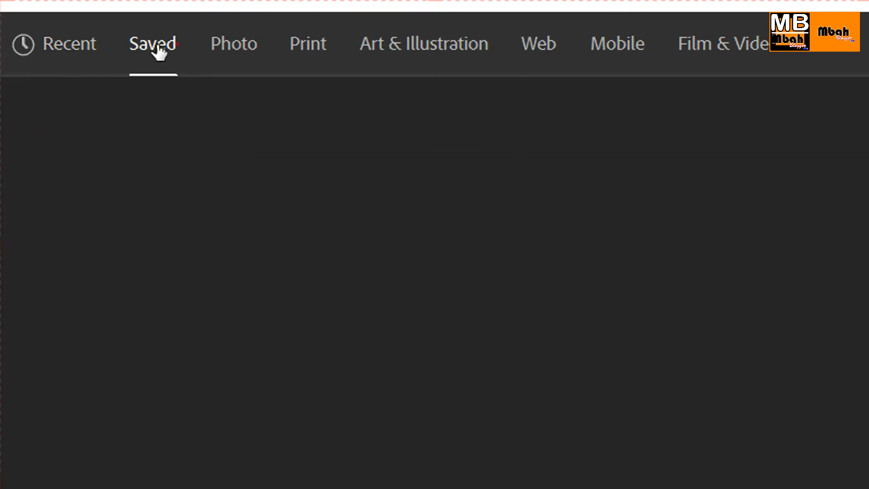
click(246, 54)
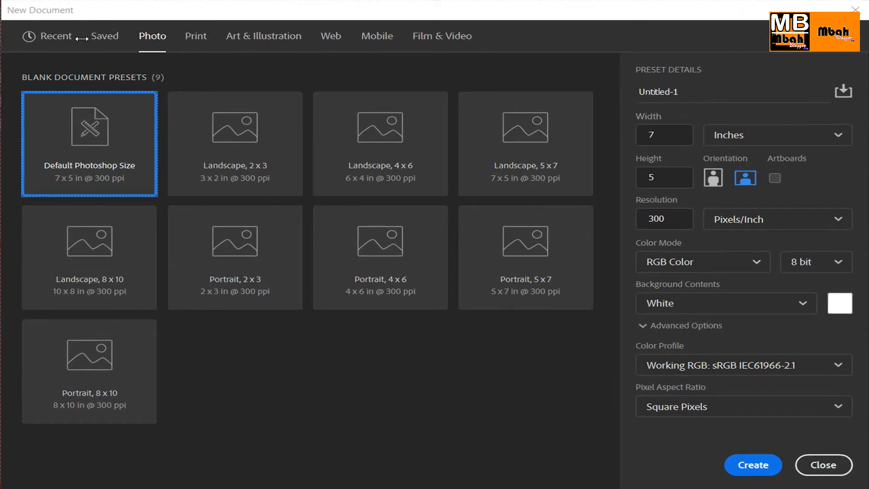
click(243, 69)
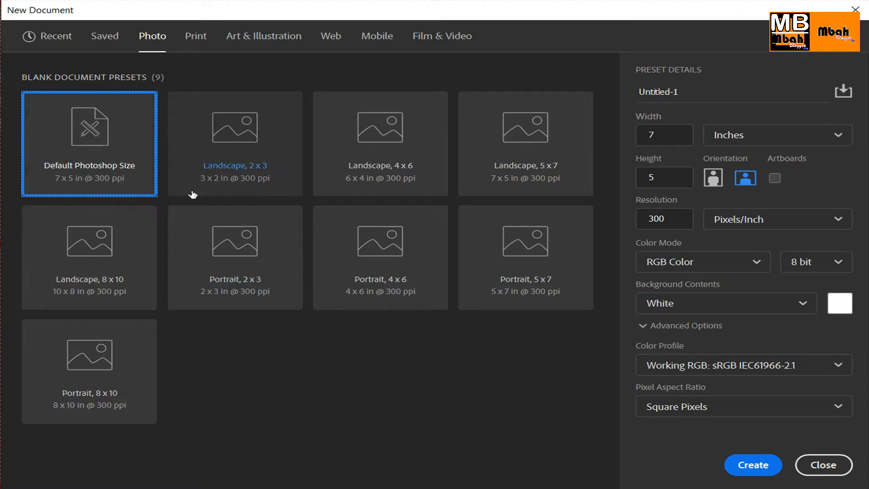
click(223, 191)
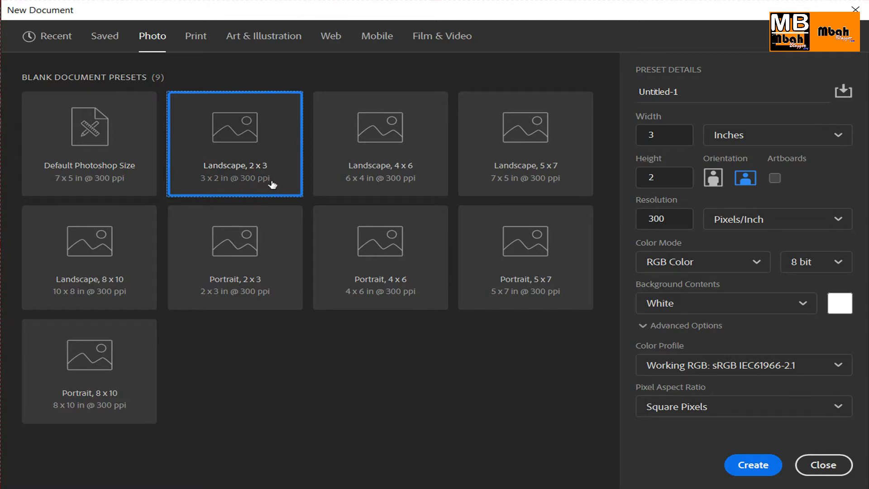
click(431, 194)
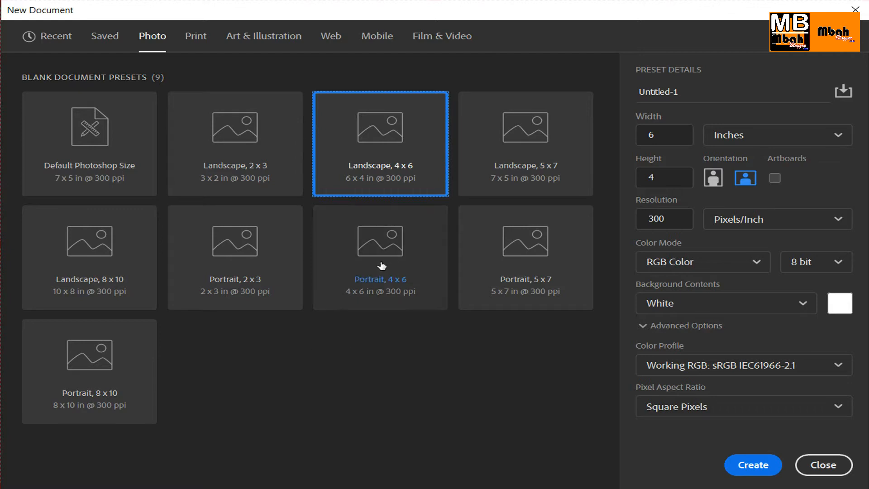
click(360, 263)
click(248, 306)
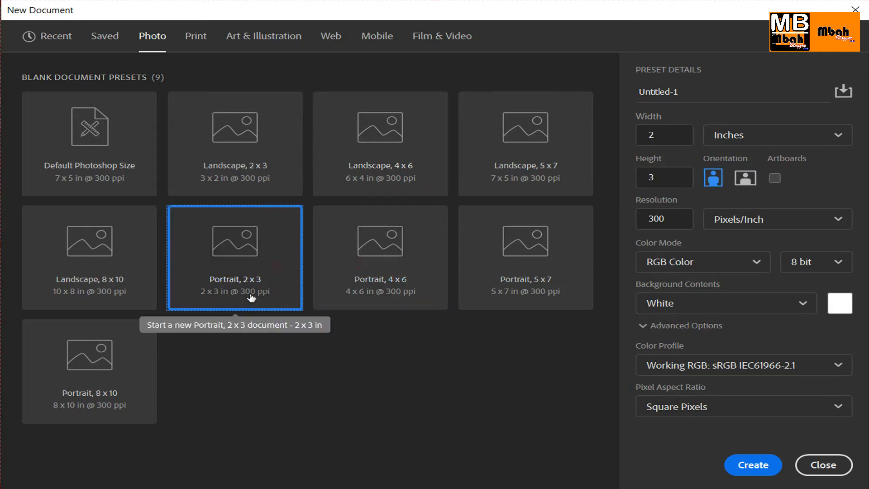
click(244, 155)
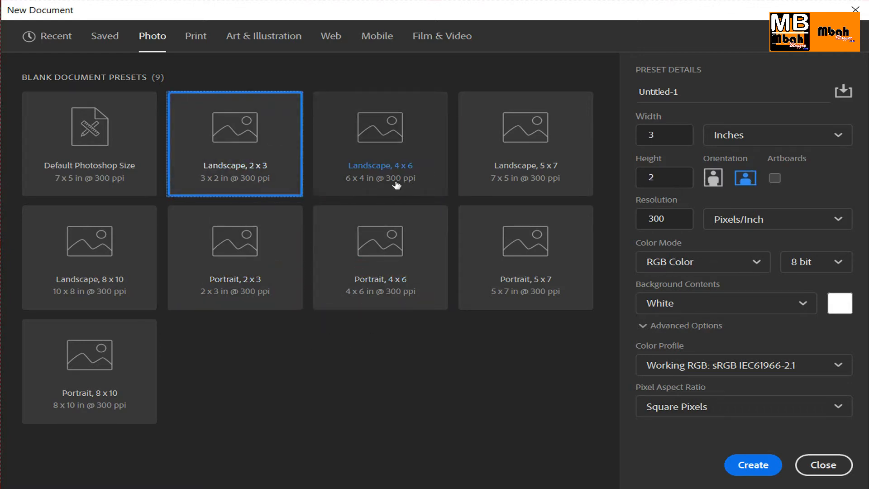
click(402, 154)
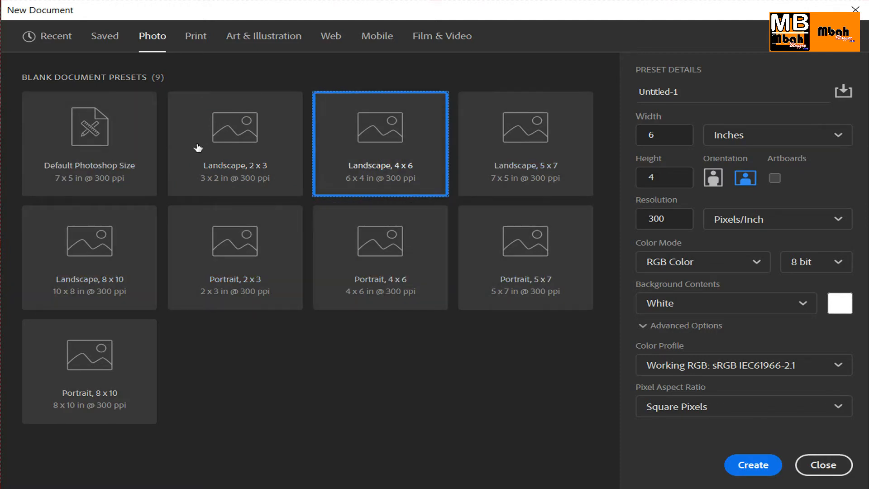
Set the new document's width to 3 inches
click(679, 131)
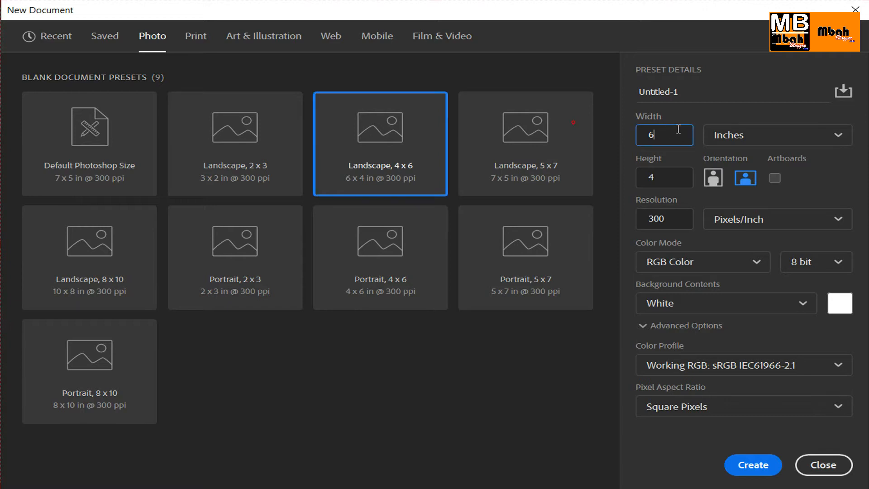
drag(664, 135, 647, 136)
key(Tab)
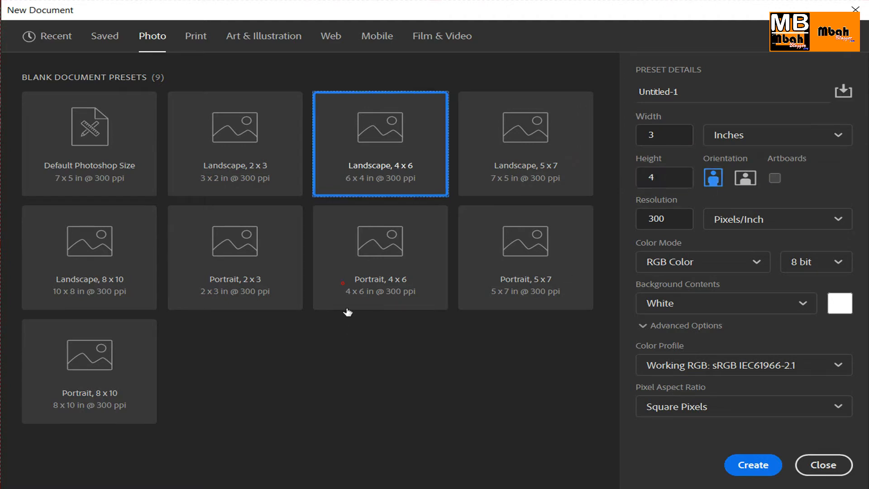
Look through the blank print presets and select the A4 size to view its preset details
click(200, 39)
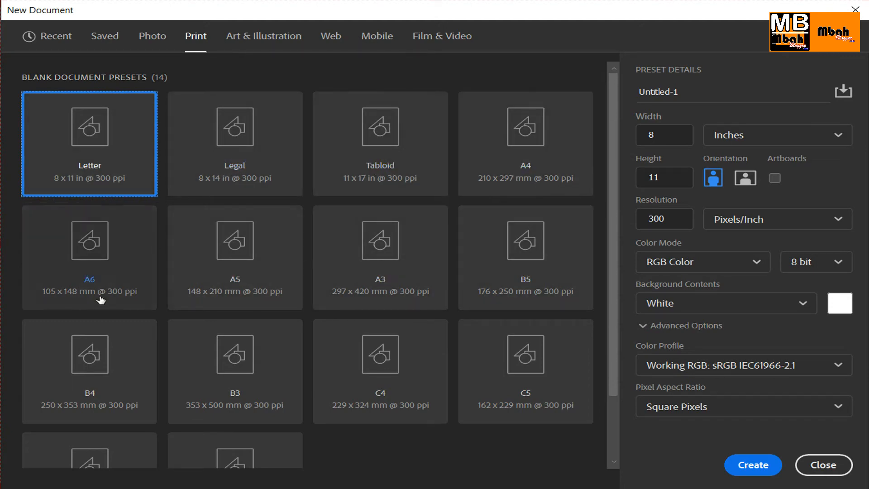
scroll(310, 387, down, 3)
scroll(322, 379, up, 3)
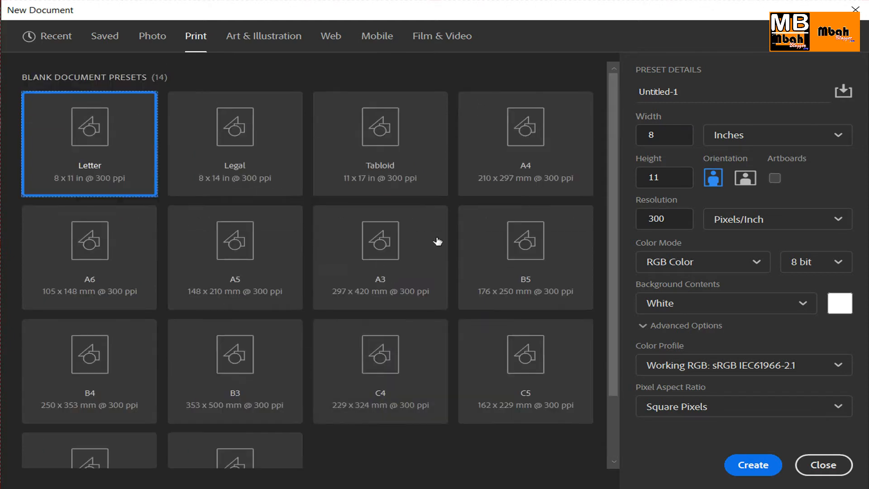
click(529, 121)
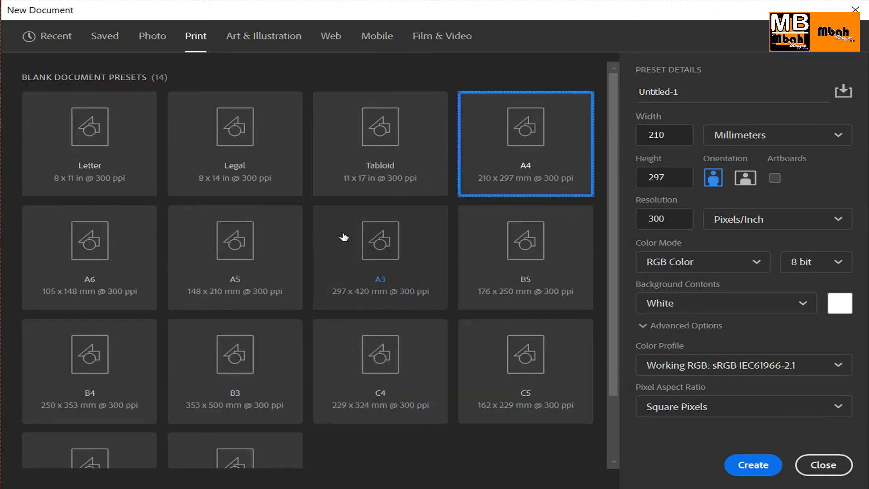
Compare the Art & Illustration presets 1000 pixel grid, 2000 pixel grid, Poster and Postcard
click(281, 45)
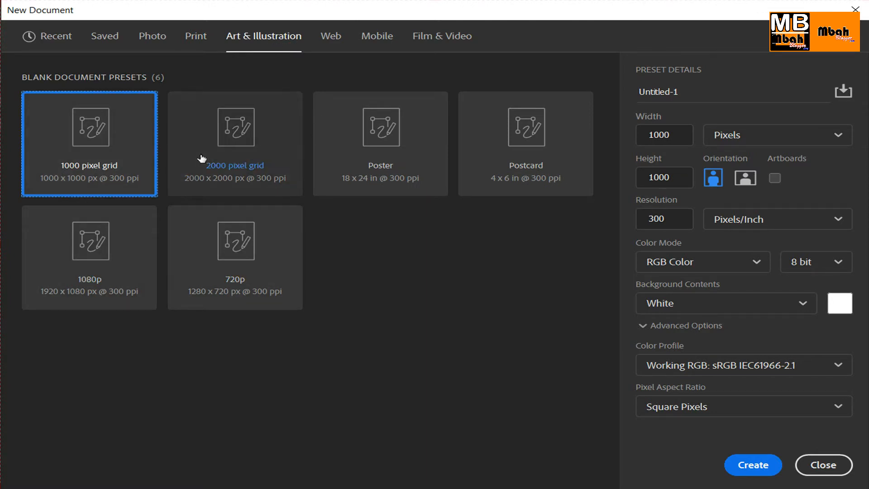
click(231, 149)
click(385, 167)
click(506, 178)
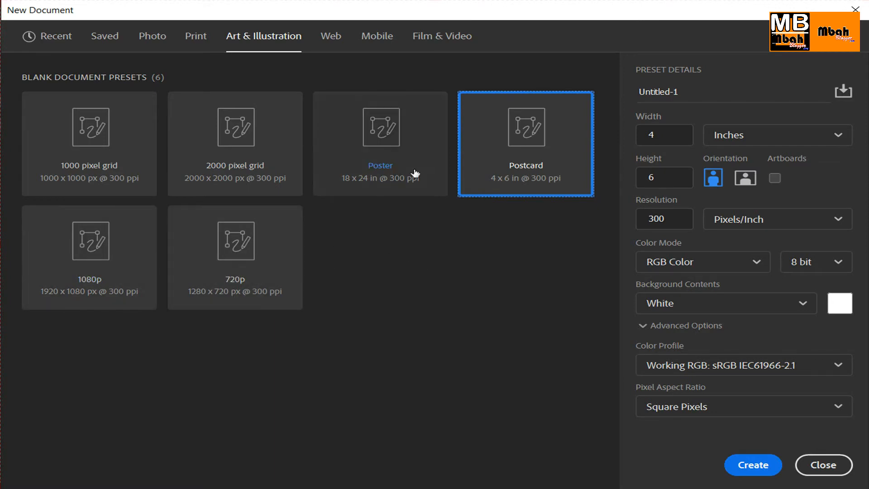
click(394, 153)
click(531, 154)
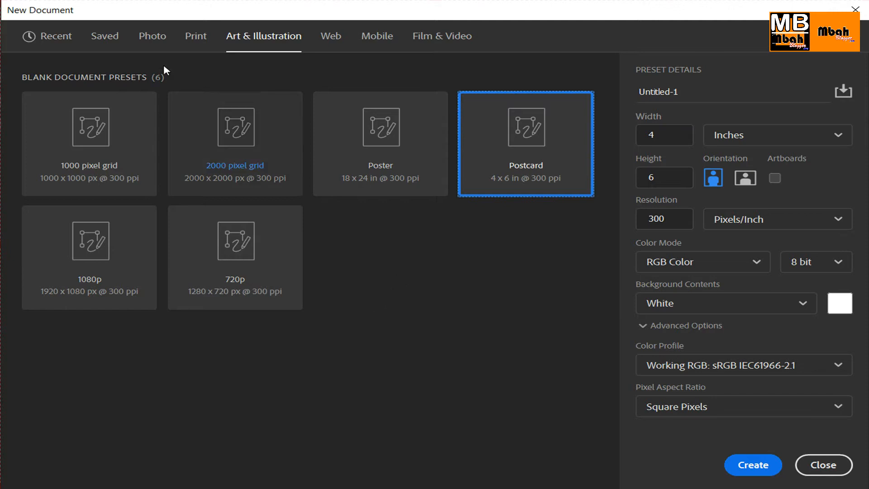
click(90, 165)
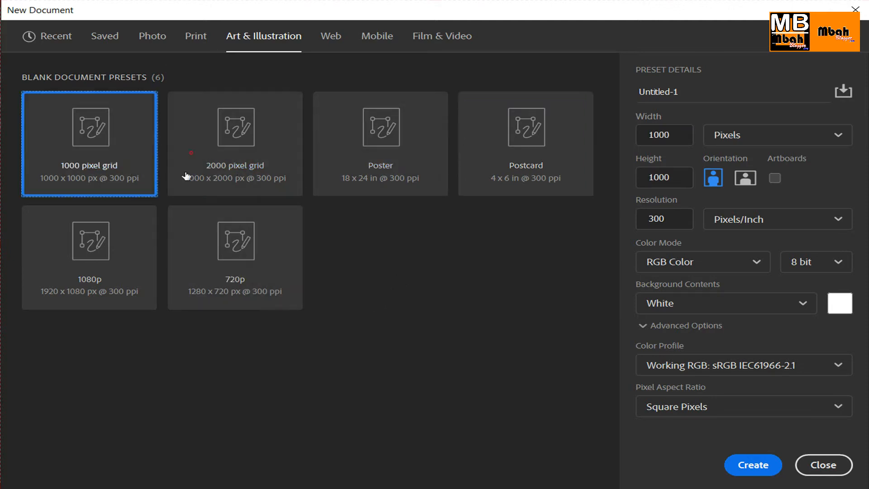
click(234, 166)
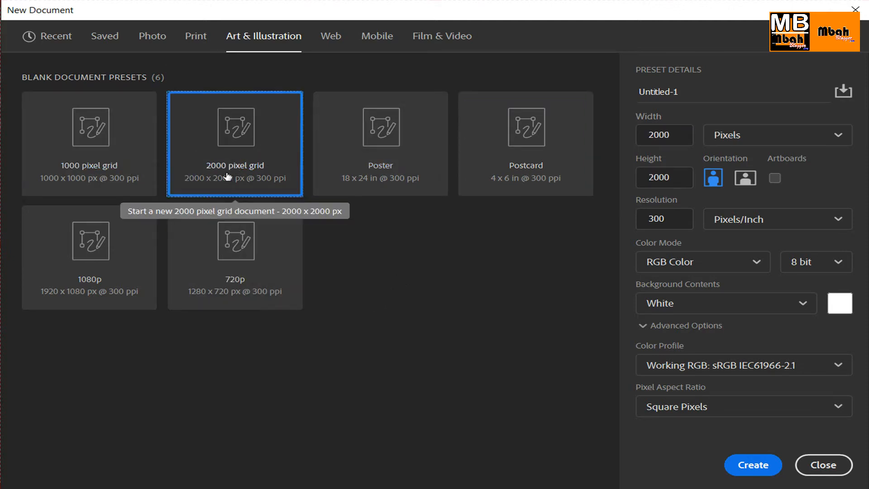
Compare the web presets Web Most Common and Web Large with MacBook Pro 13 (Retina), iMac 27 and Desktop HD Design
click(339, 49)
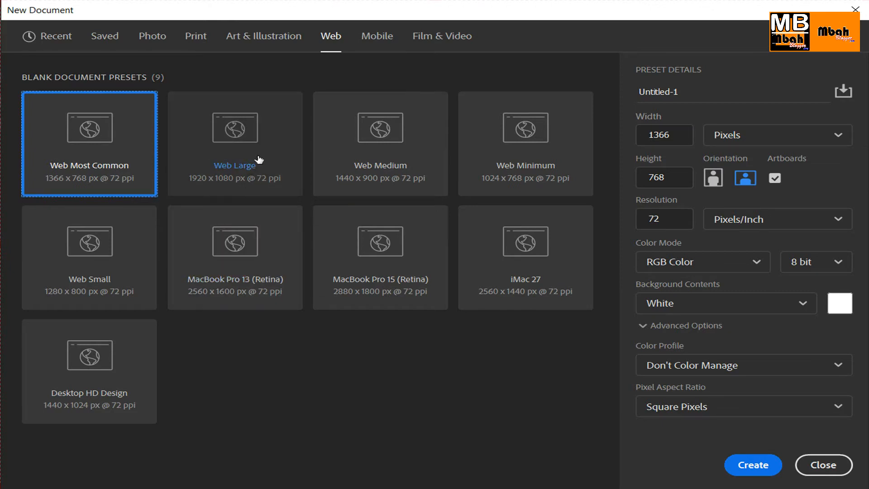
click(284, 141)
click(125, 170)
click(224, 172)
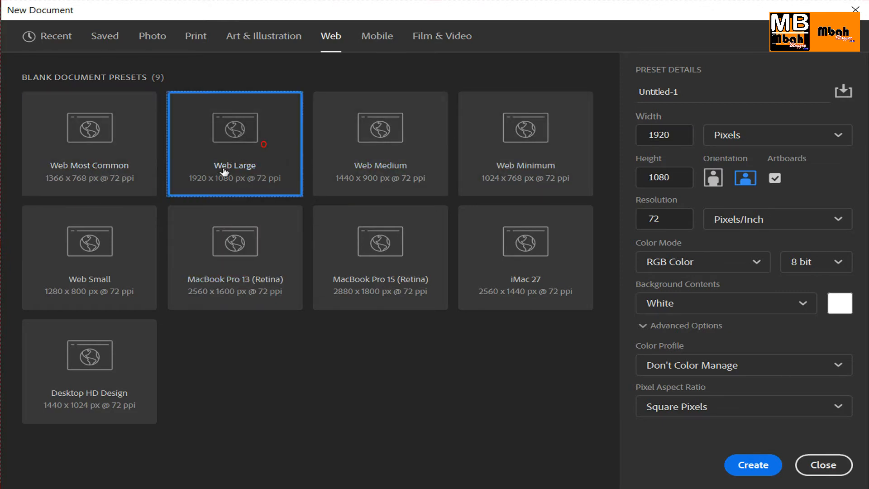
click(284, 252)
click(514, 241)
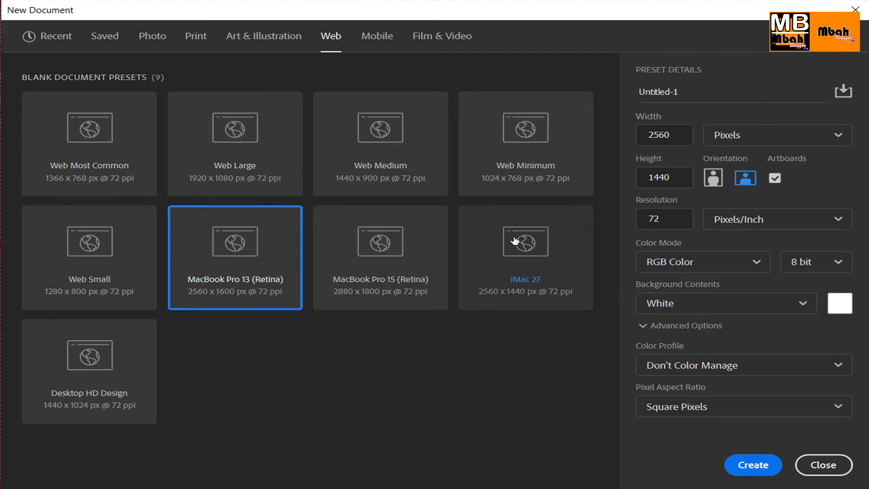
click(103, 368)
click(101, 152)
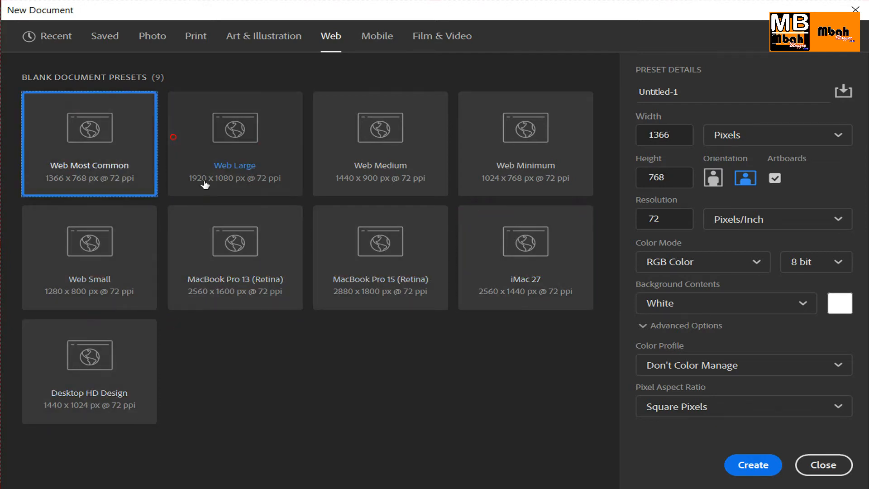
click(266, 146)
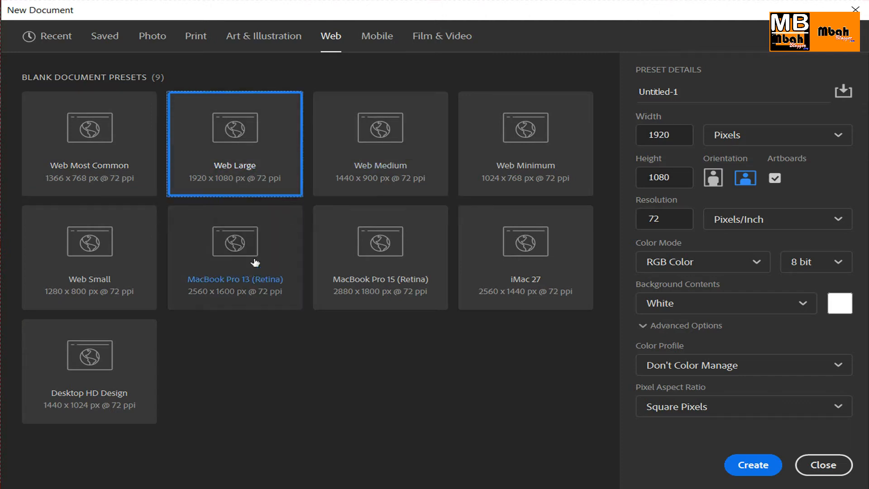
click(91, 160)
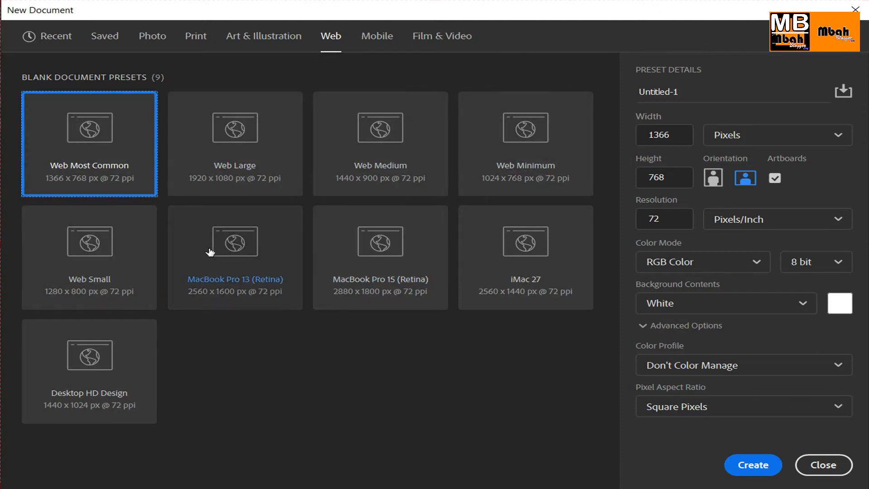
View the preset details for iMac 27, MacBook Pro 15, MacBook Pro 13, Desktop HD Design and Web Small
click(481, 248)
click(371, 272)
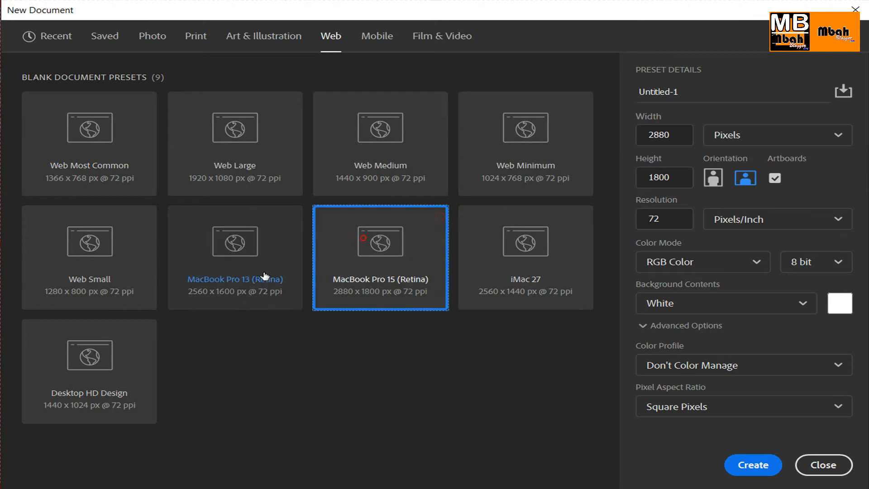
click(254, 277)
click(119, 397)
click(111, 290)
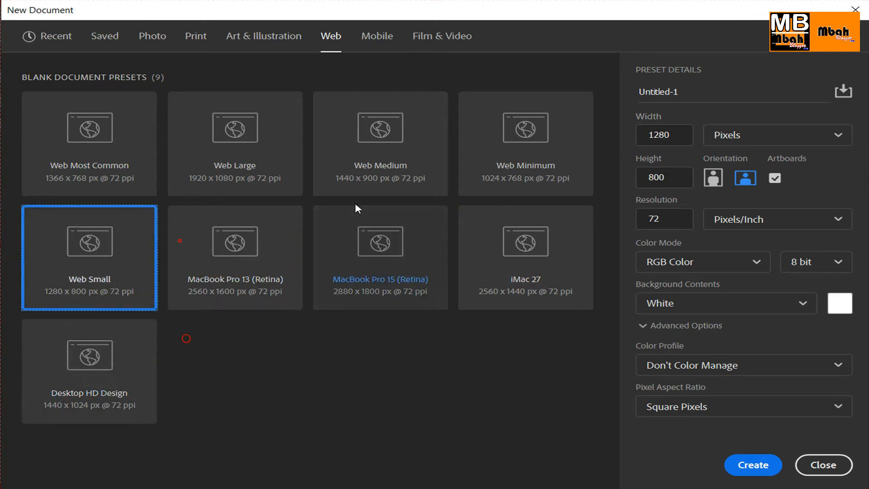
Look through the mobile presets and view the details of iPhone 8/7/6 Plus, iPhone 8/7/6 and iPad Pro 12.9 in
click(379, 43)
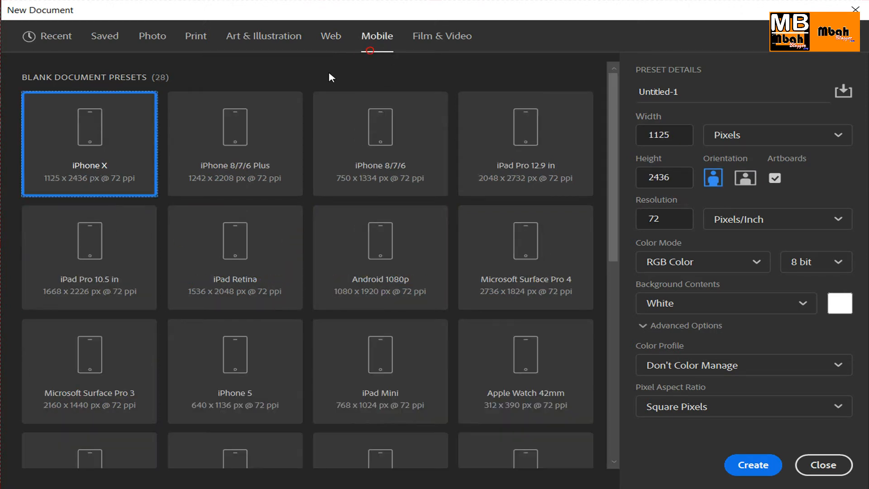
scroll(516, 181, down, 5)
scroll(511, 195, down, 3)
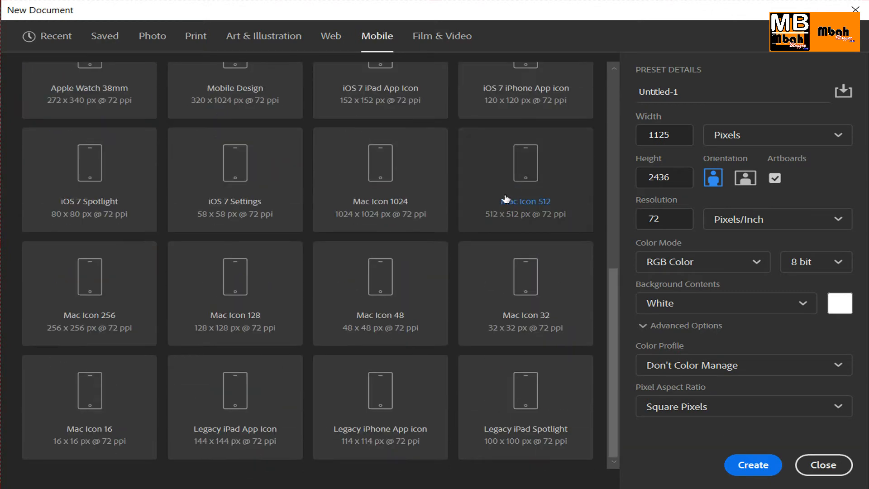
scroll(518, 274, up, 8)
click(287, 141)
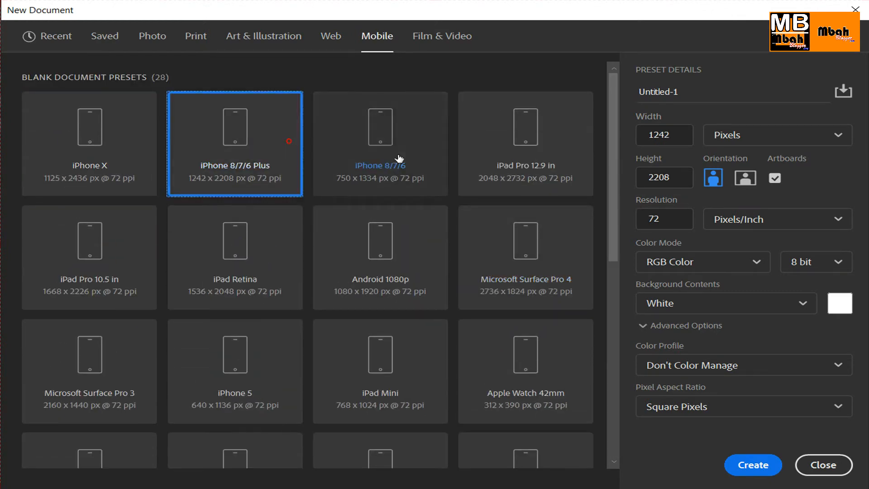
click(366, 141)
click(465, 141)
scroll(459, 219, down, 3)
scroll(459, 218, down, 5)
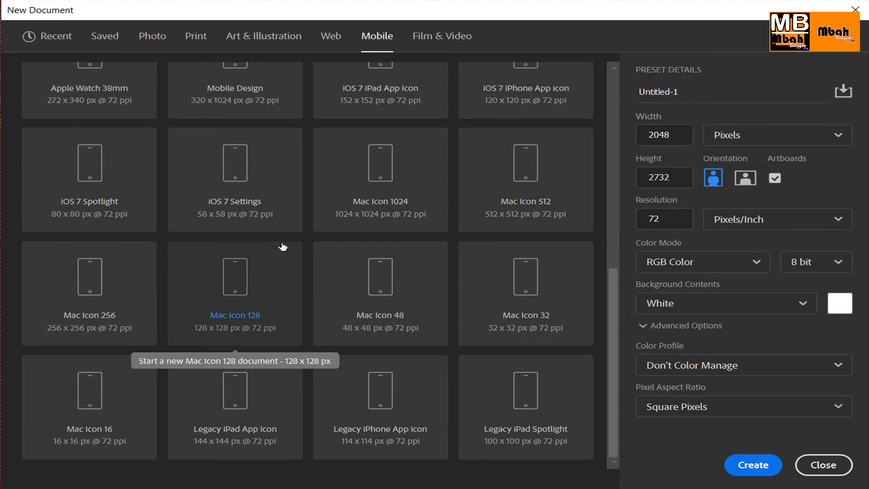
scroll(267, 246, up, 8)
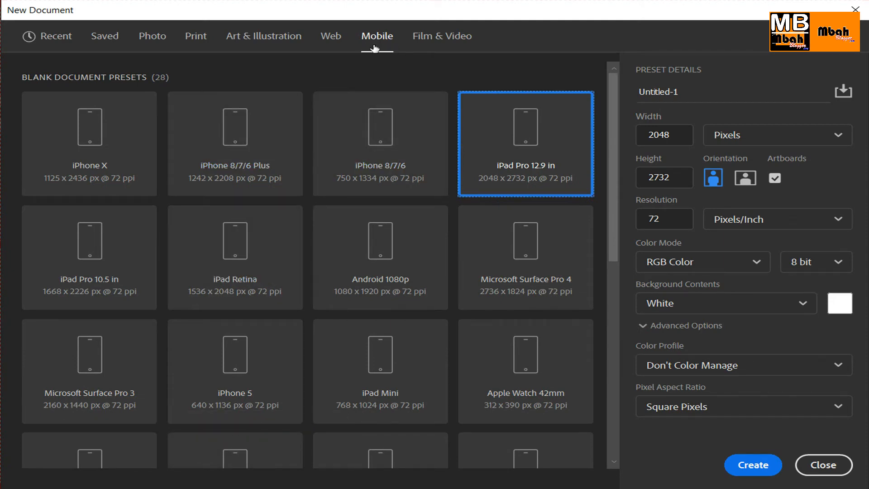
Look through the Film & Video blank document presets
click(440, 43)
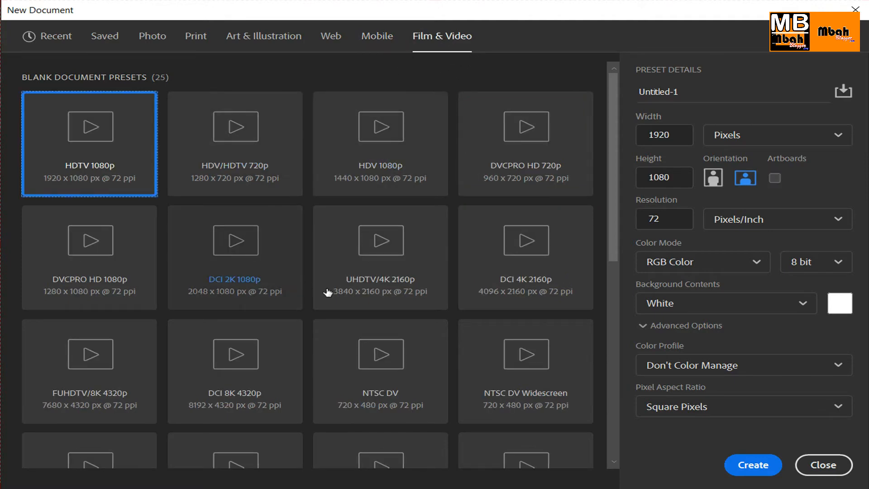
scroll(382, 295, down, 10)
scroll(380, 291, up, 6)
scroll(378, 288, up, 5)
scroll(421, 316, down, 10)
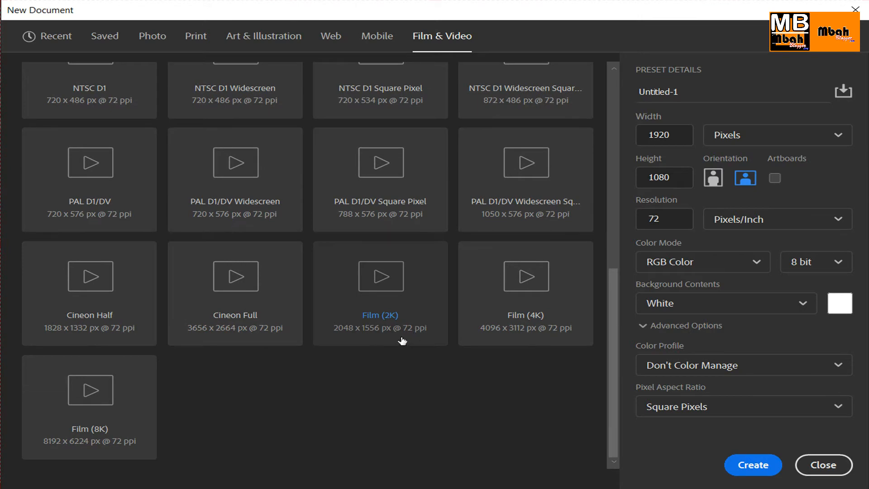
scroll(401, 335, up, 10)
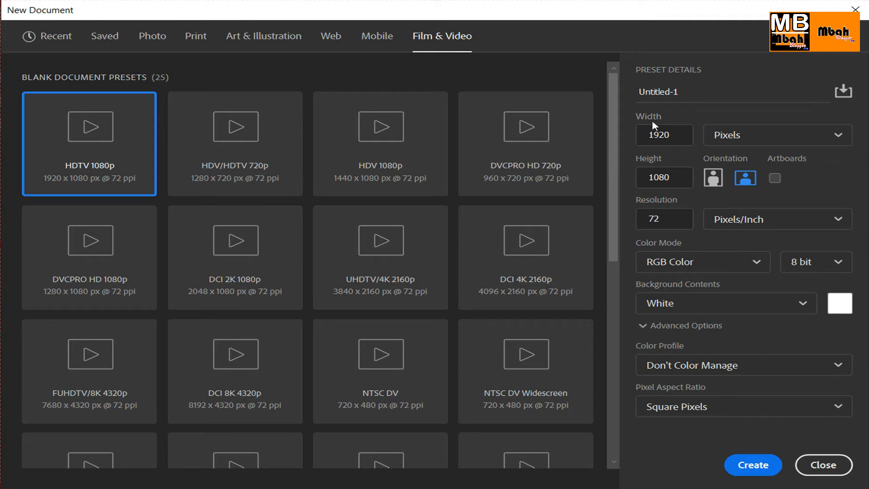
Name the new document "Test Part 2"
drag(706, 86, 638, 85)
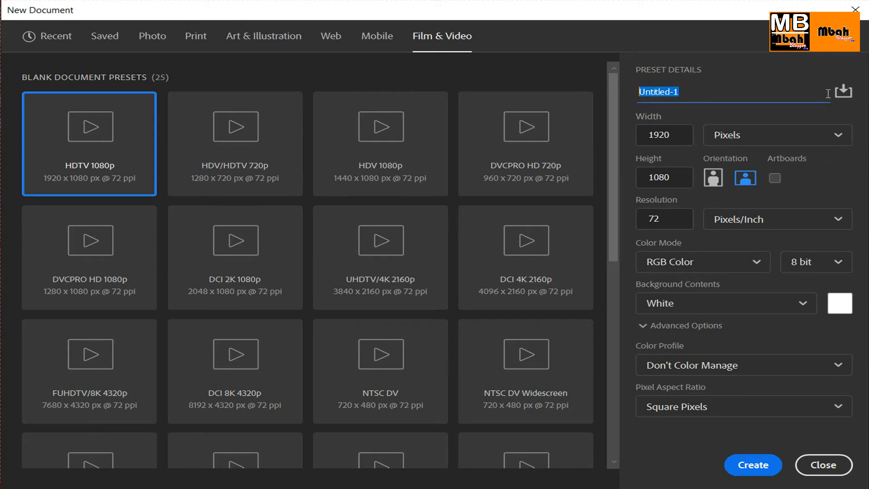
drag(716, 95, 627, 92)
text(te)
Change the document's measurement unit to Centimeters and set the width to 9 cm
double_click(662, 137)
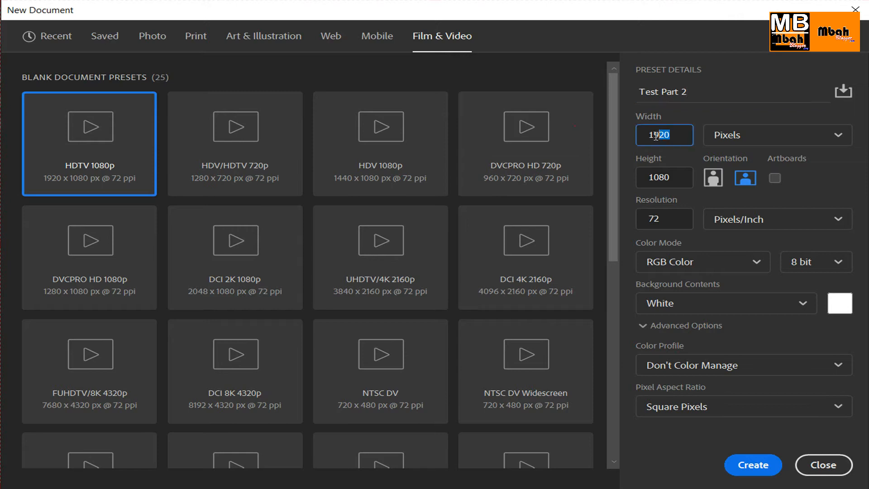
drag(677, 136, 637, 131)
text(9)
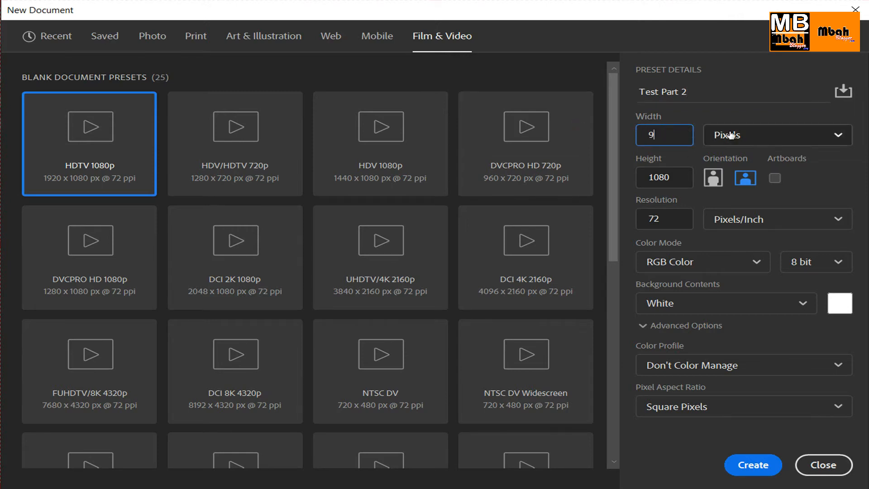
click(742, 135)
click(733, 209)
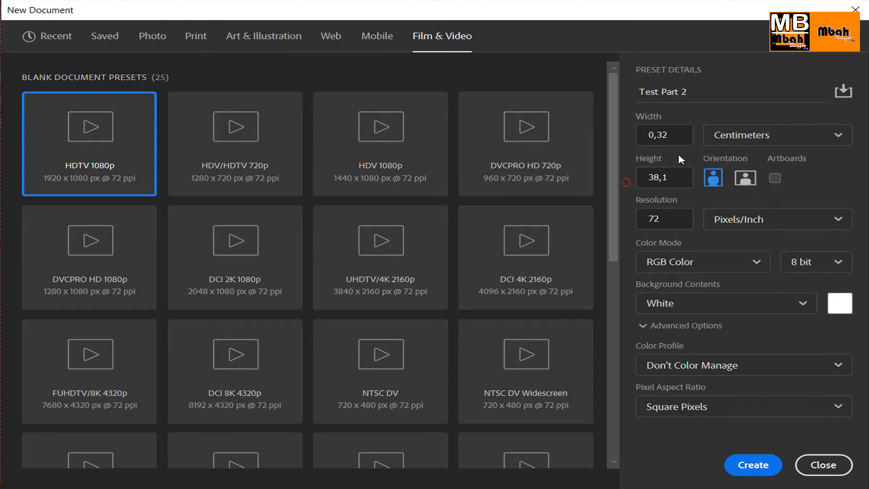
double_click(677, 134)
text(9)
Set the document height to 5 cm and choose landscape orientation
double_click(672, 177)
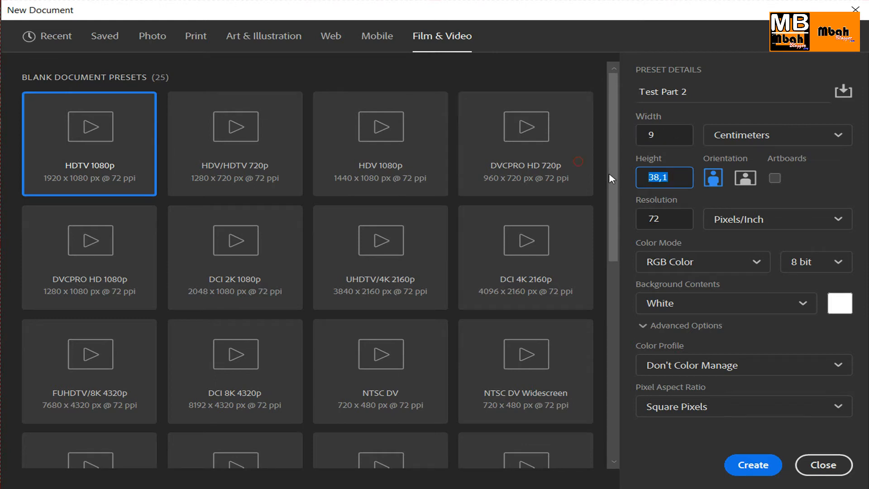
text(4)
key(BackSpace)
text(5)
click(746, 180)
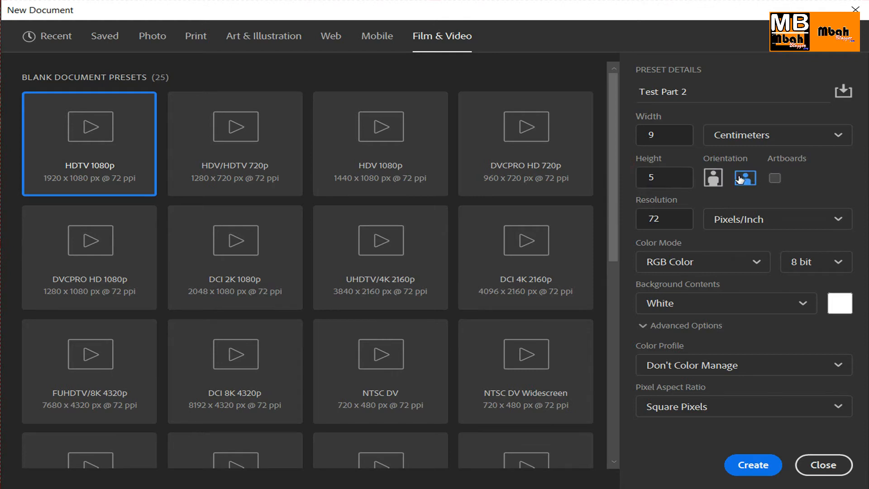
click(713, 178)
click(747, 180)
Set the document resolution to 300 Pixels/Centimeter
double_click(673, 220)
text(300)
click(761, 219)
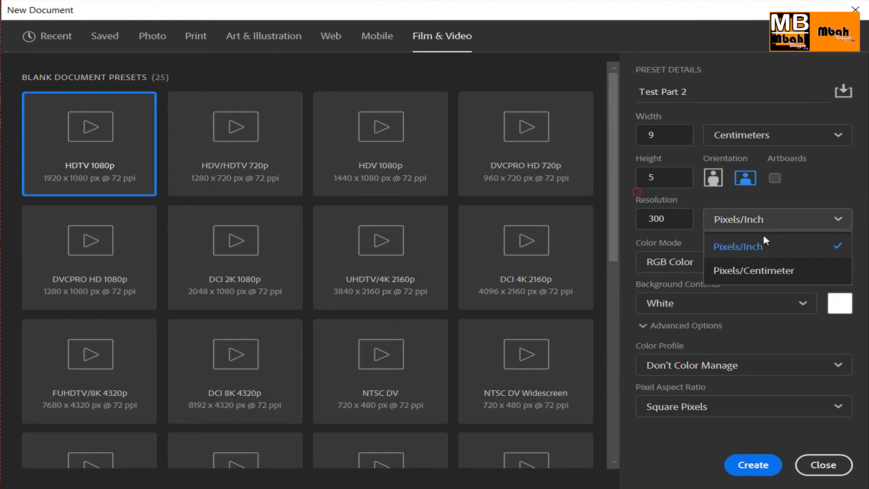
click(756, 274)
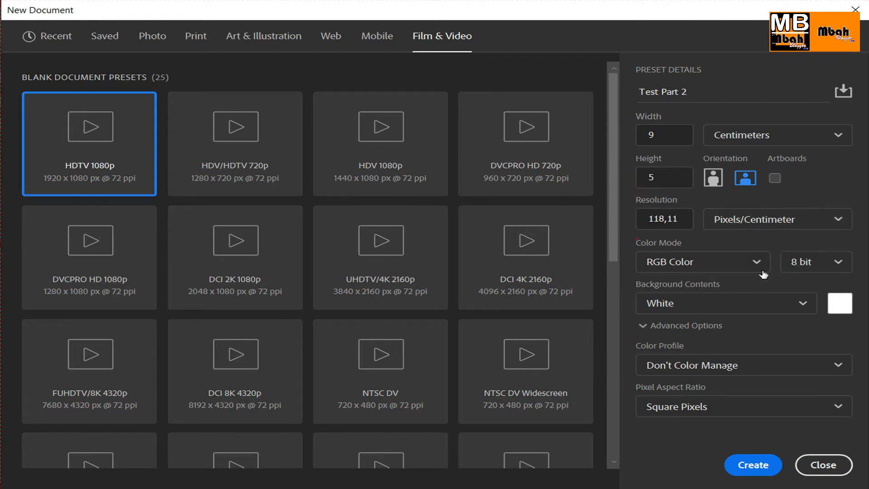
click(655, 218)
double_click(676, 218)
text(300)
click(749, 225)
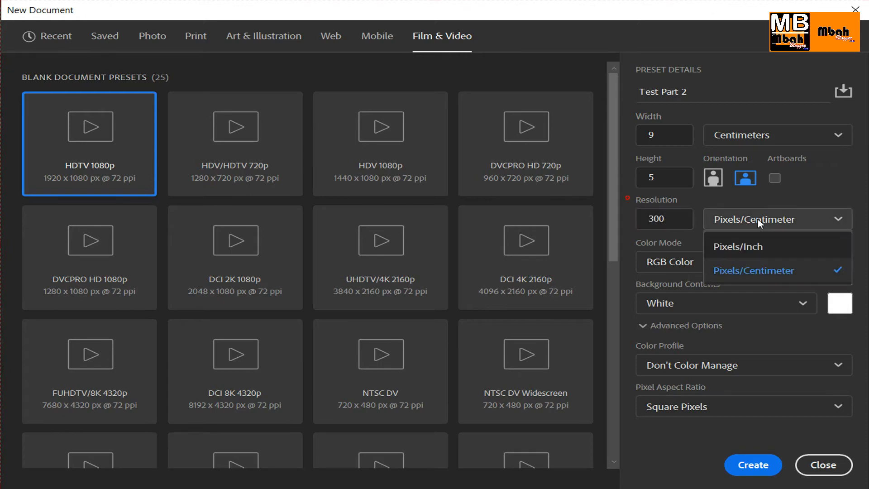
click(794, 216)
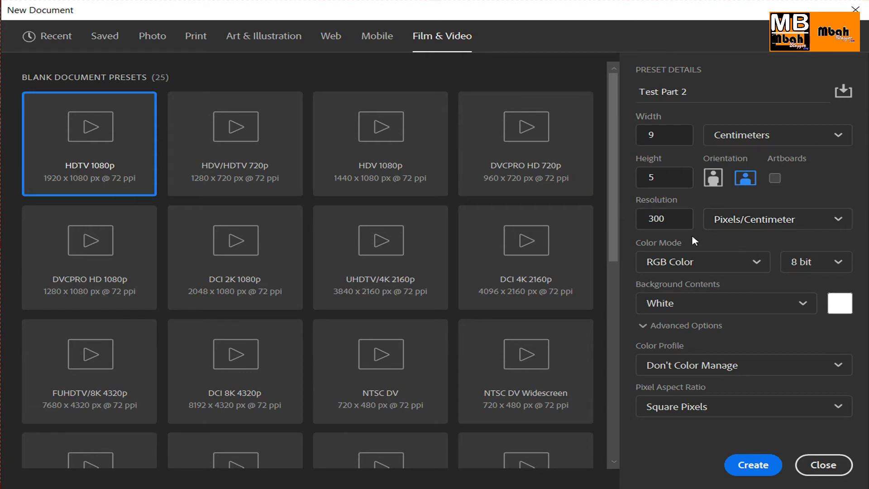
Set the color mode to CMYK Color and create the document
click(666, 262)
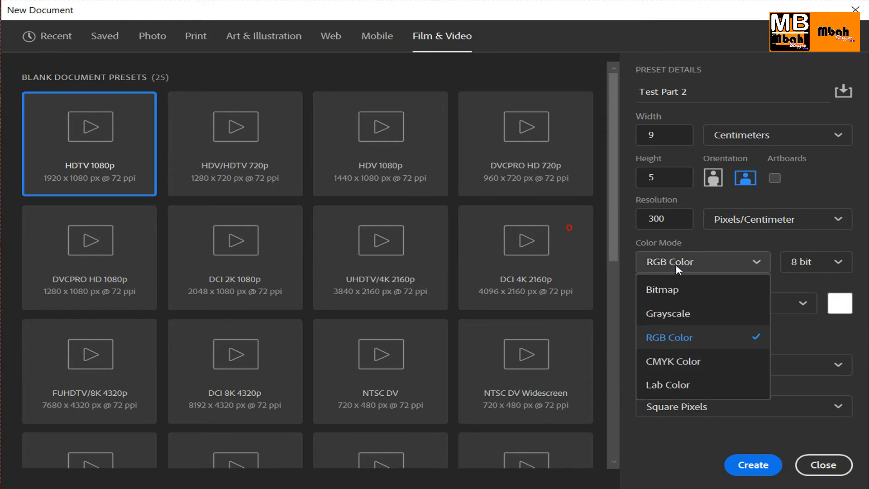
click(669, 364)
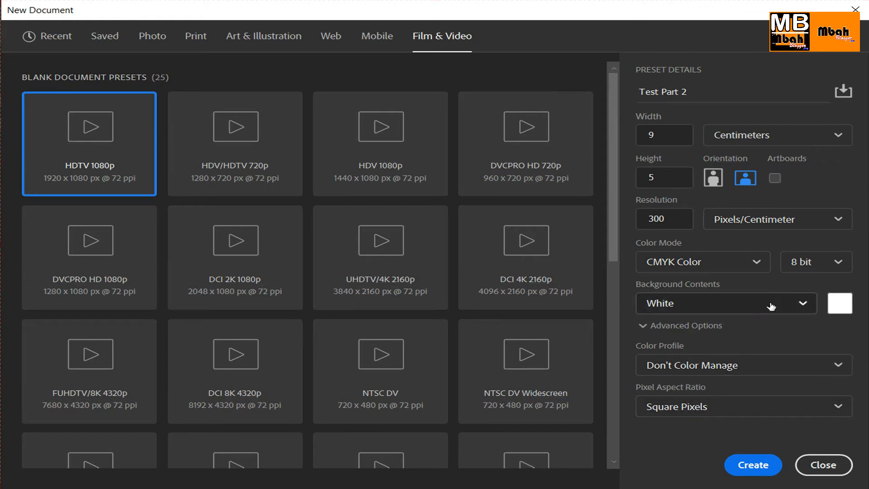
click(753, 466)
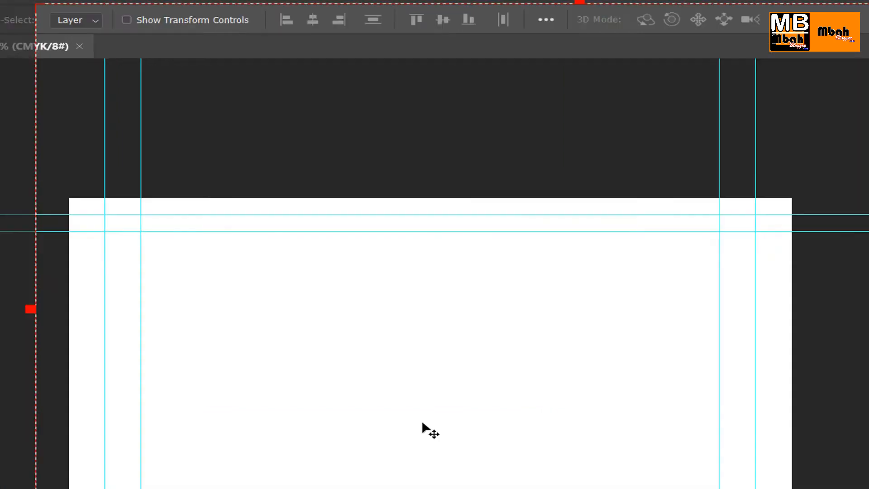
key(ctrl+1)
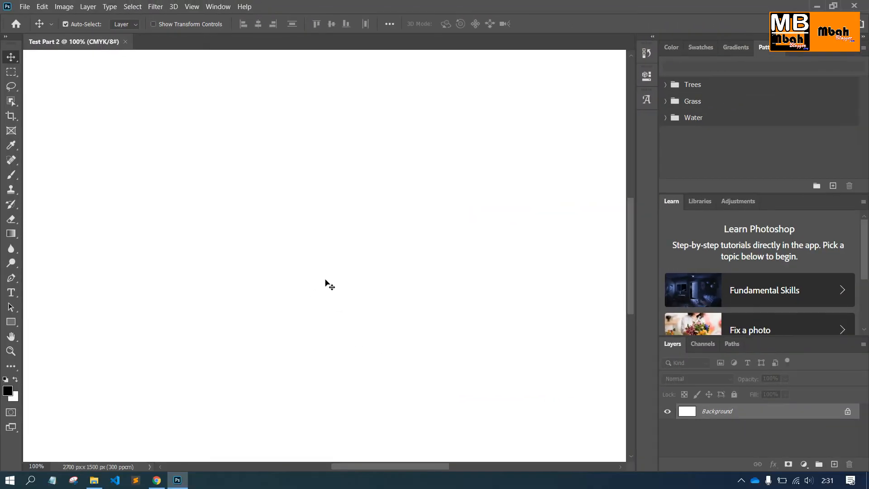
key(ctrl+0)
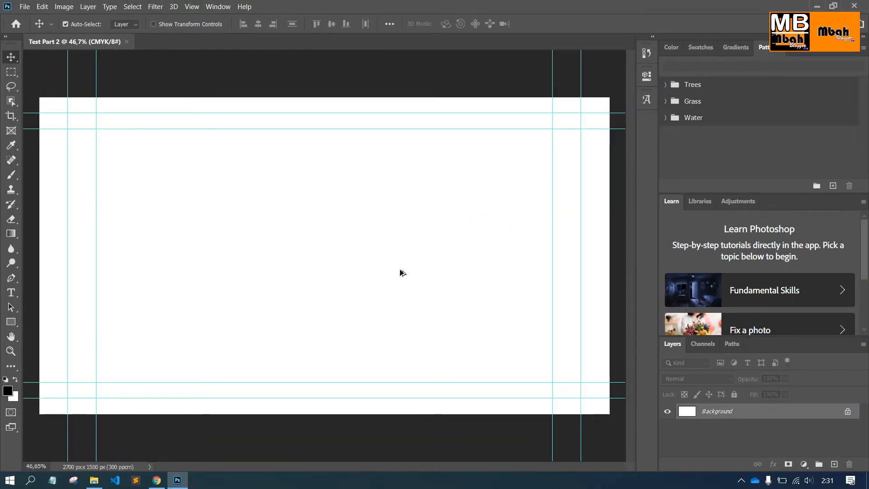
scroll(400, 269, down, 1)
scroll(400, 269, up, 1)
scroll(399, 268, down, 1)
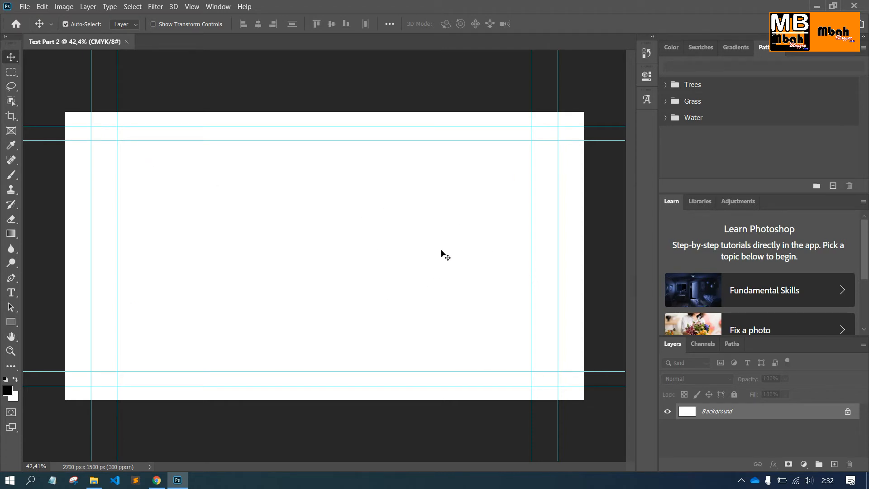
double_click(727, 413)
click(757, 335)
click(11, 72)
click(12, 56)
drag(840, 335, 851, 279)
click(243, 175)
scroll(321, 243, up, 4)
scroll(321, 242, down, 6)
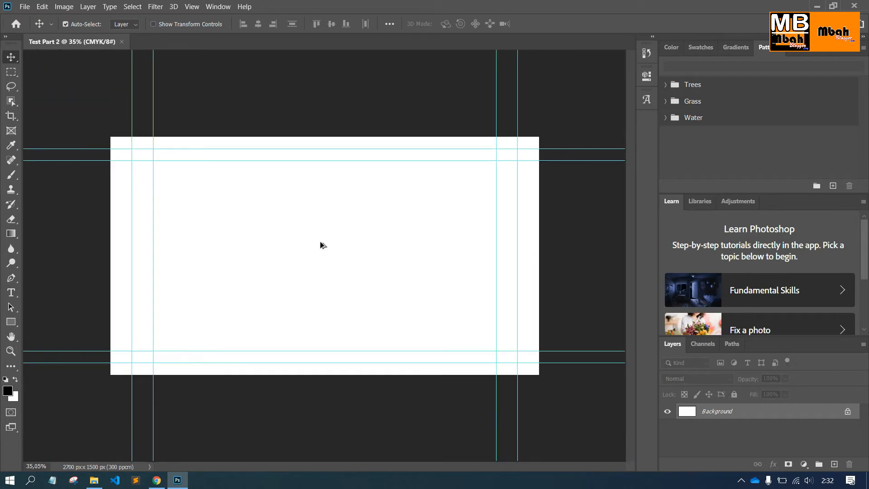
scroll(321, 241, up, 3)
scroll(320, 240, down, 1)
scroll(321, 242, up, 1)
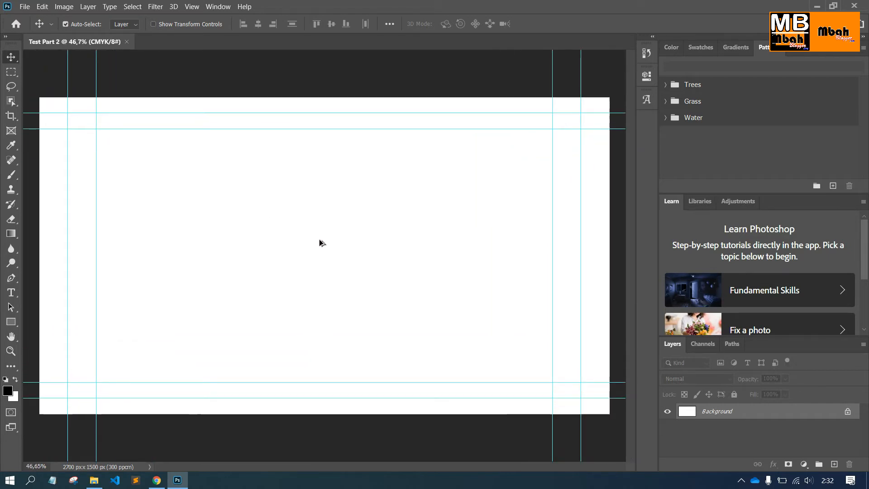
scroll(320, 243, down, 1)
scroll(319, 243, up, 1)
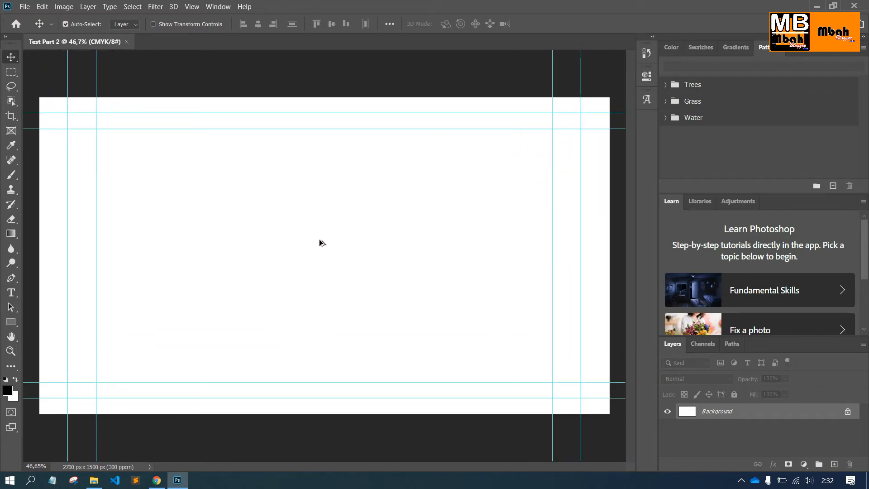
scroll(319, 243, down, 1)
scroll(320, 243, up, 1)
Add a "Lorem Ipsum" placeholder text line to the canvas in Microsoft Uighur Regular at 48 pt
click(11, 292)
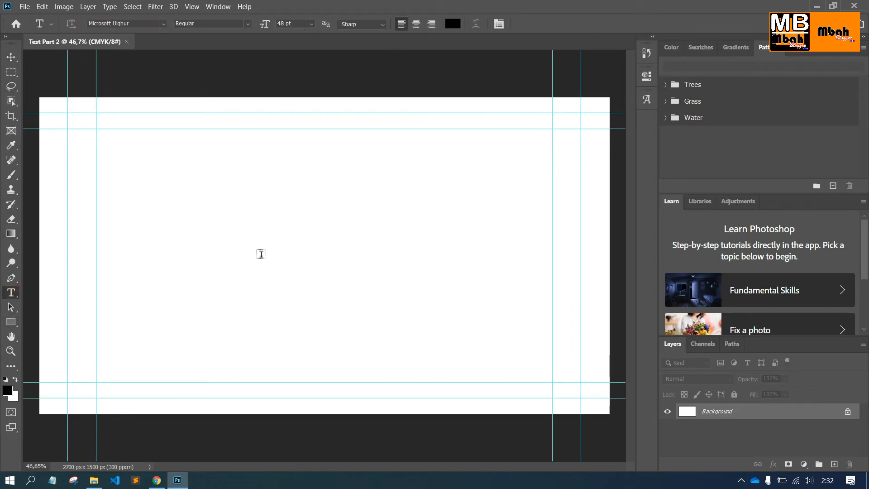
click(278, 248)
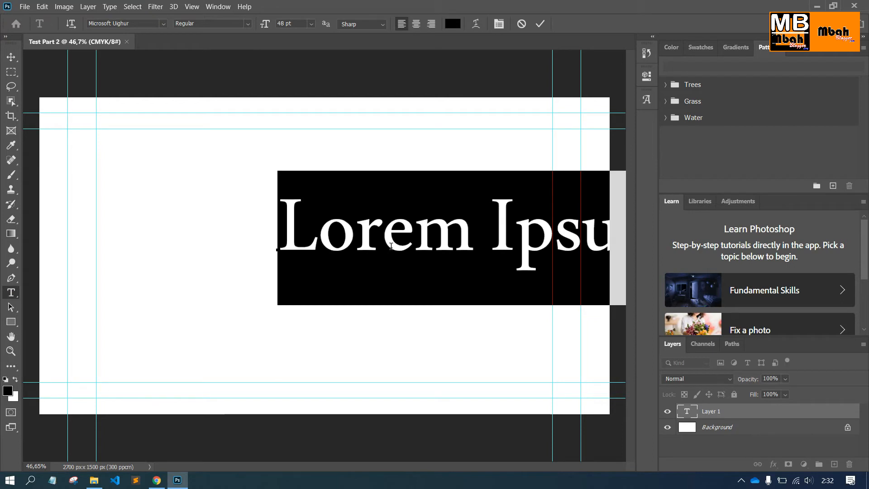
click(352, 238)
key(ctrl+a)
click(281, 334)
click(281, 222)
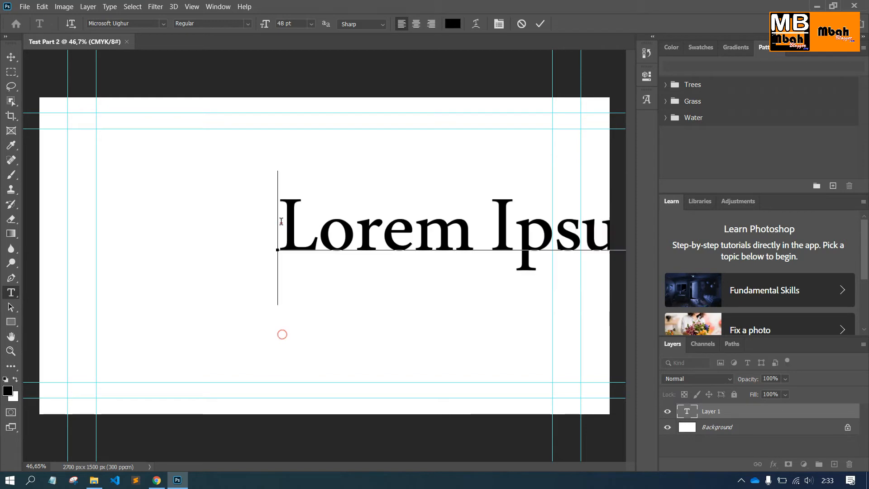
Move the Lorem Ipsum text to the middle of the canvas and deselect its layer
click(6, 59)
drag(298, 233, 145, 249)
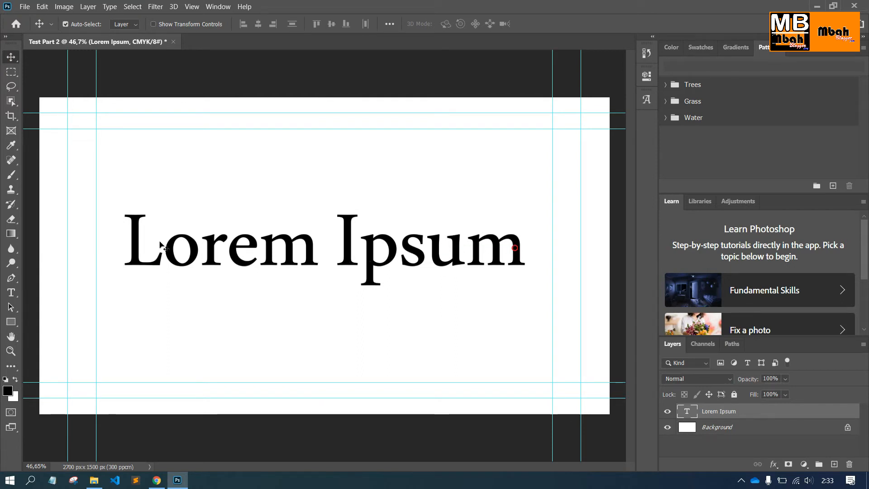
drag(291, 246, 291, 255)
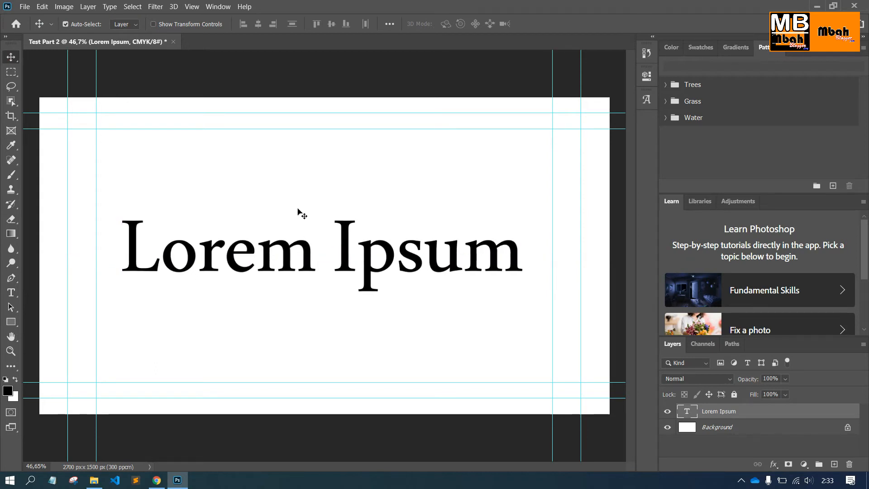
click(297, 210)
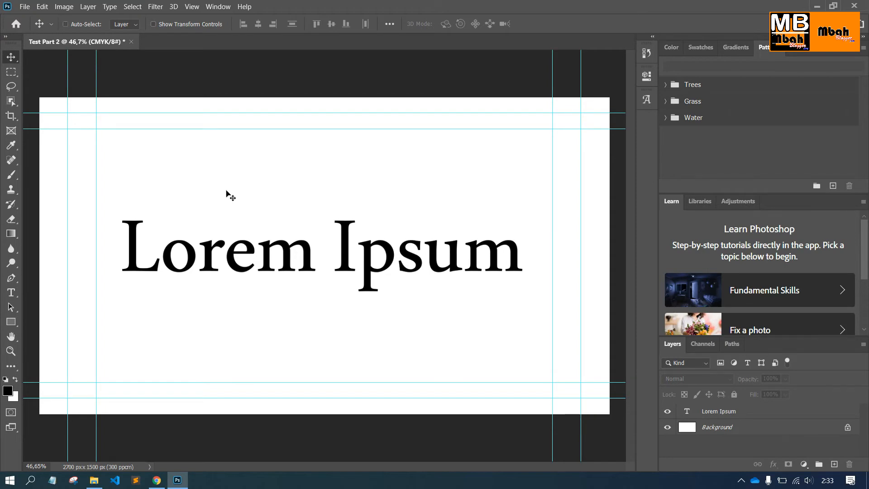
key(ctrl+shift+s)
click(379, 340)
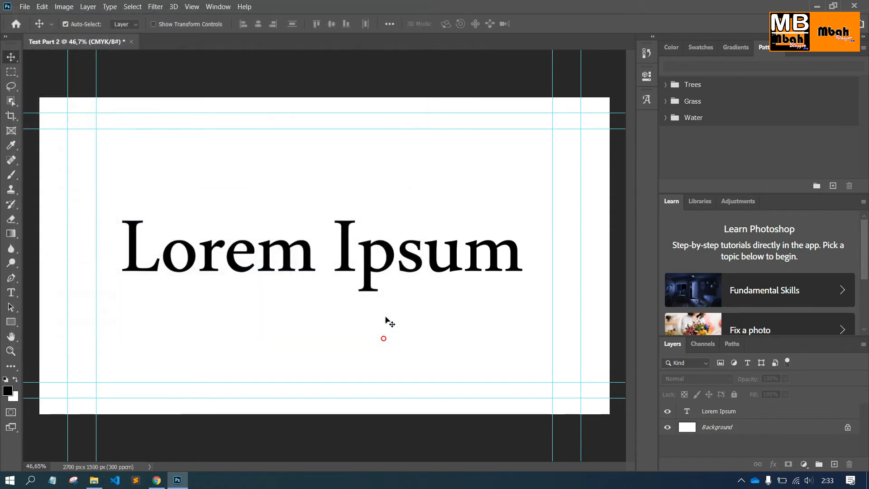
click(25, 7)
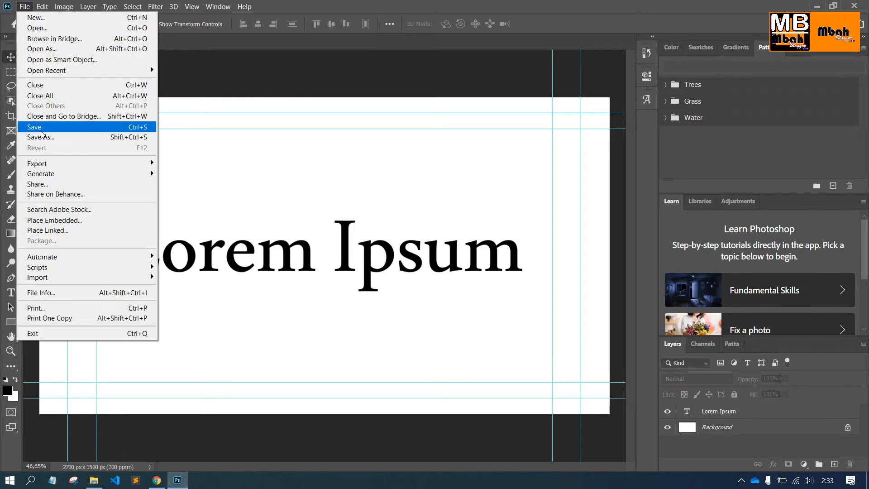
click(260, 188)
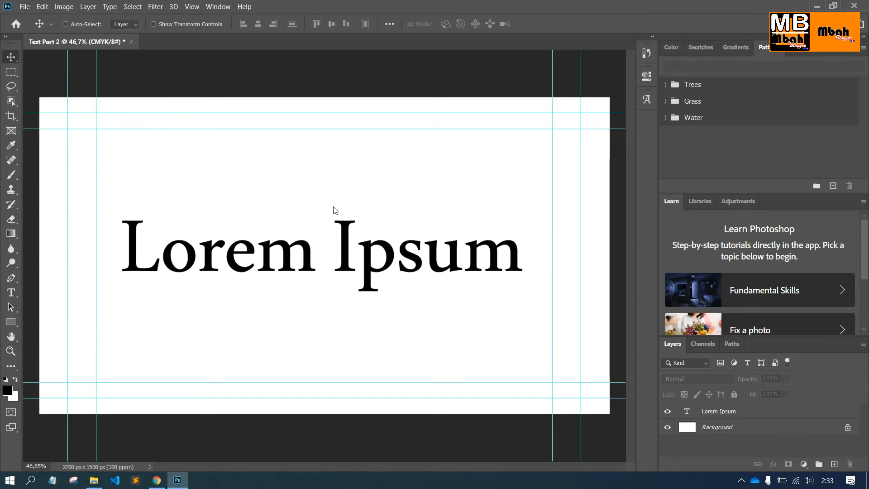
key(ctrl+s)
scroll(43, 120, up, 5)
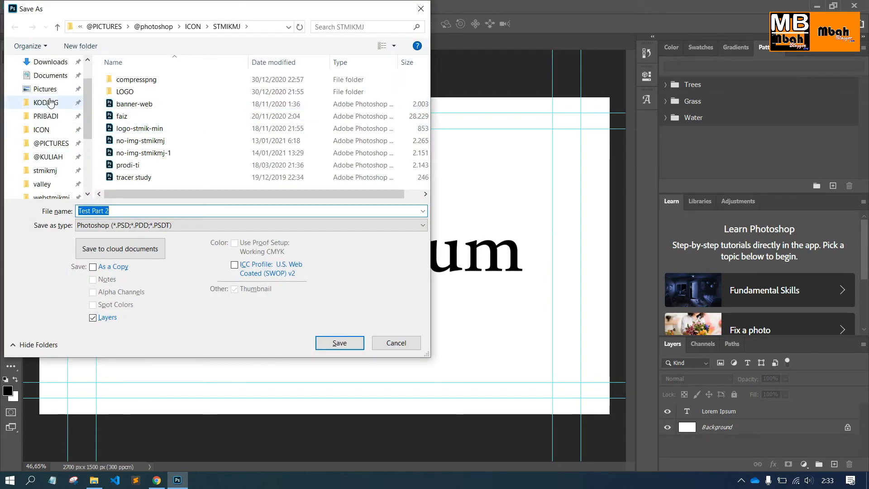
click(48, 160)
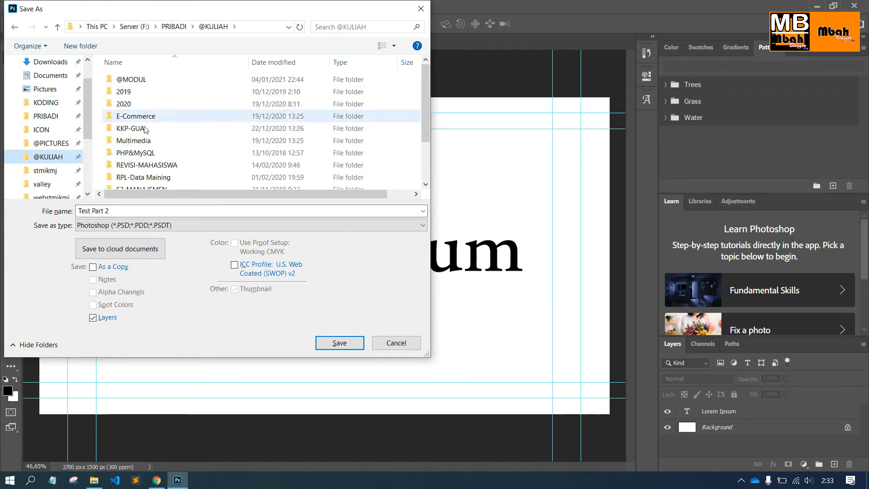
click(146, 143)
double_click(145, 143)
double_click(142, 81)
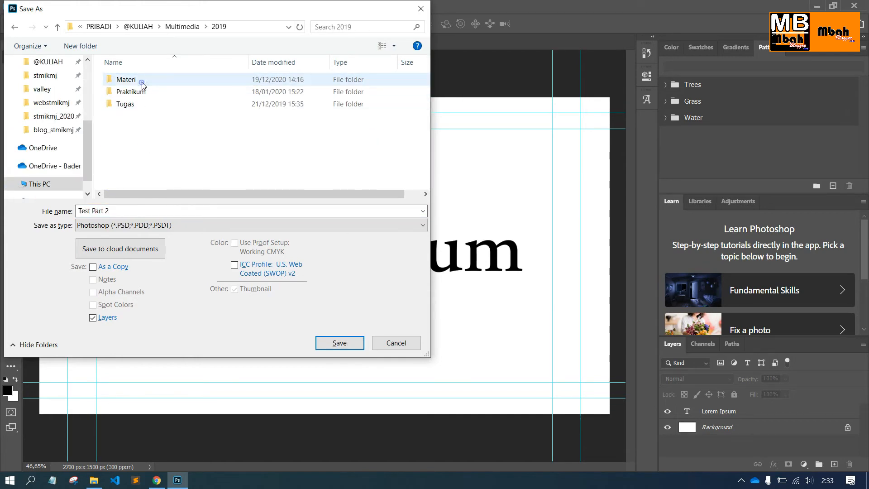
click(192, 27)
double_click(159, 90)
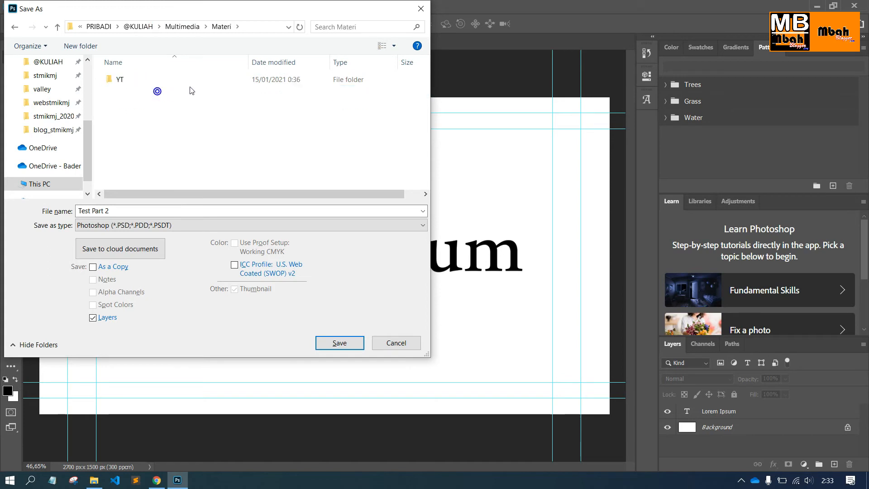
double_click(167, 82)
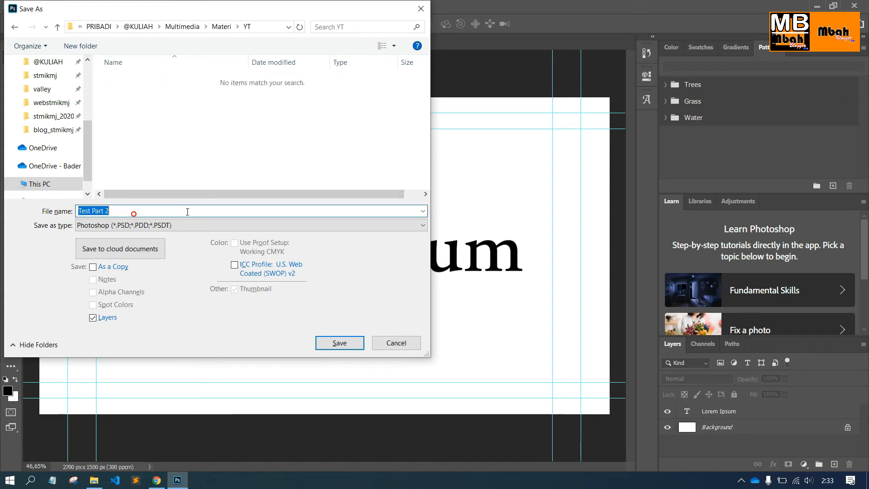
click(198, 129)
click(220, 26)
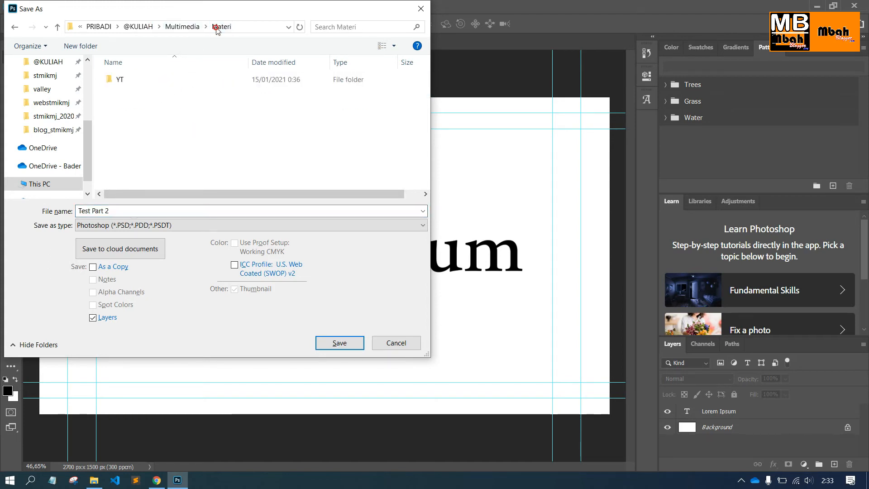
Create a folder named Praktikum inside Materi and open it as the save location
click(81, 46)
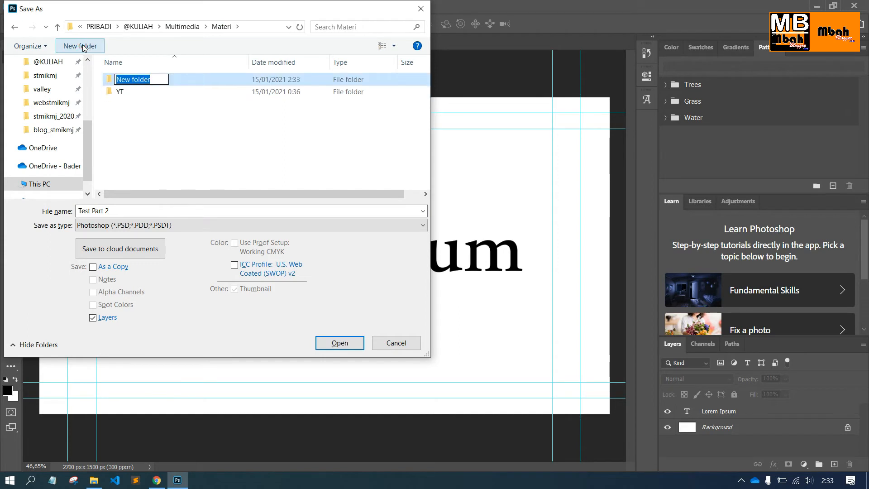
text(Prakt)
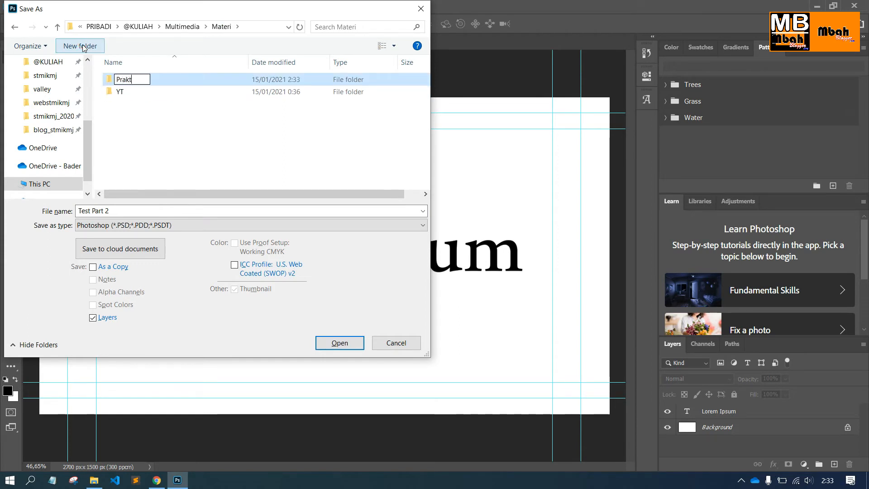
text(ikum)
key(Return)
key(Return)
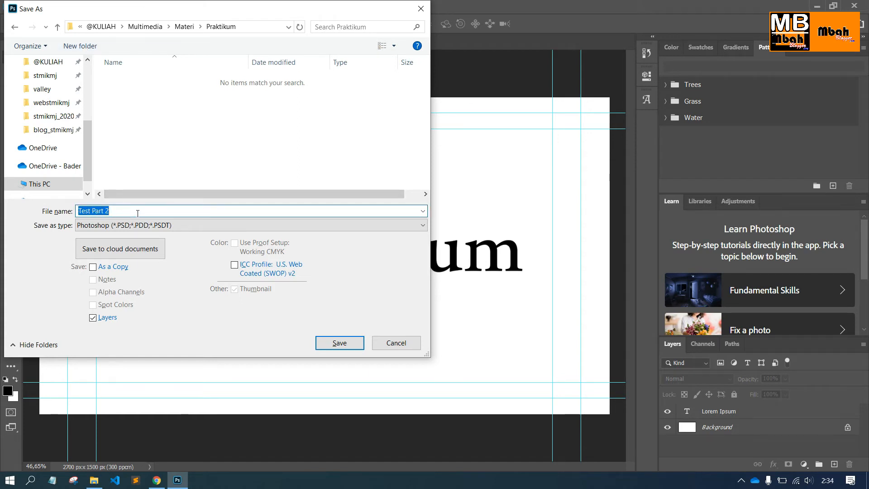
Save the document as Test Part 2 in Photoshop (*.PSD) format with Maximize Compatibility enabled
click(108, 211)
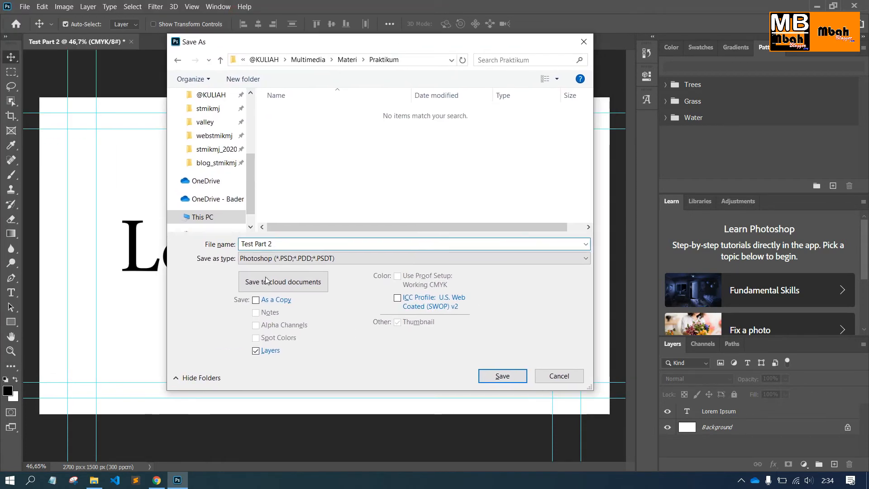
click(295, 258)
click(299, 259)
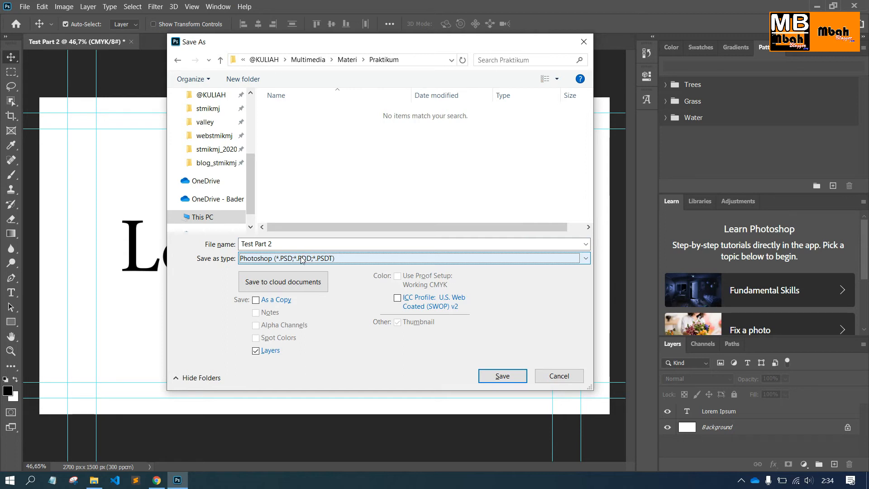
click(302, 260)
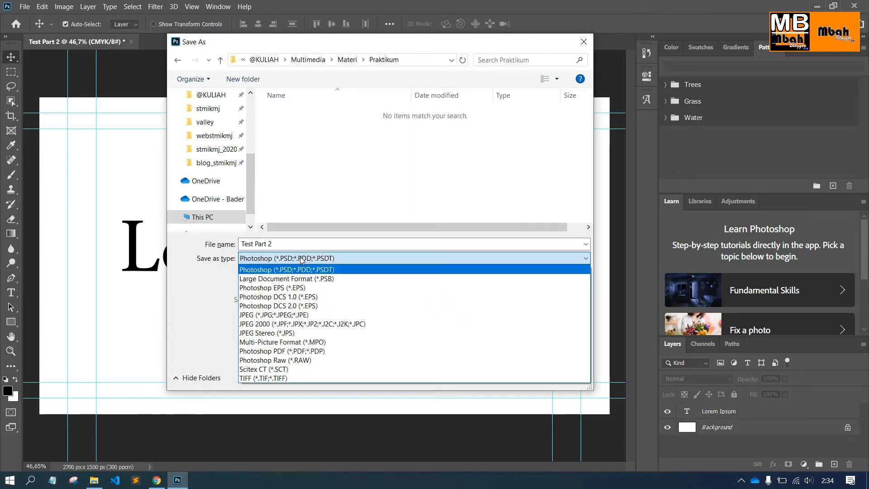
click(302, 259)
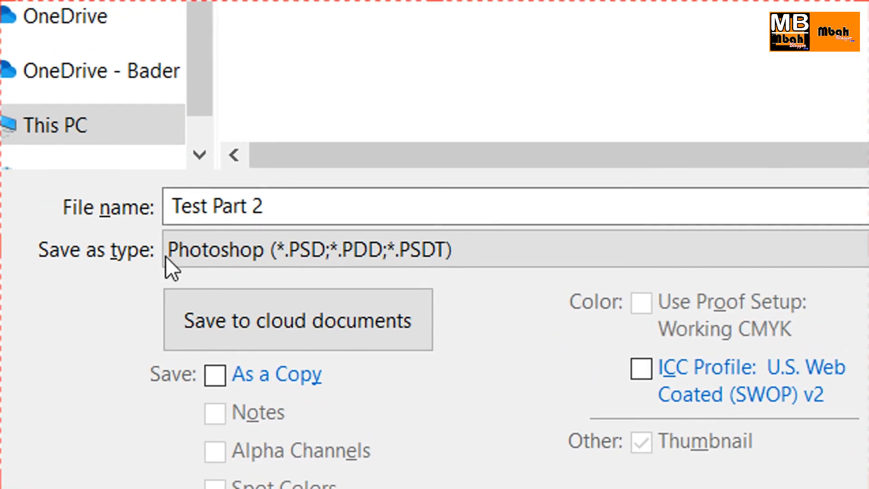
click(259, 256)
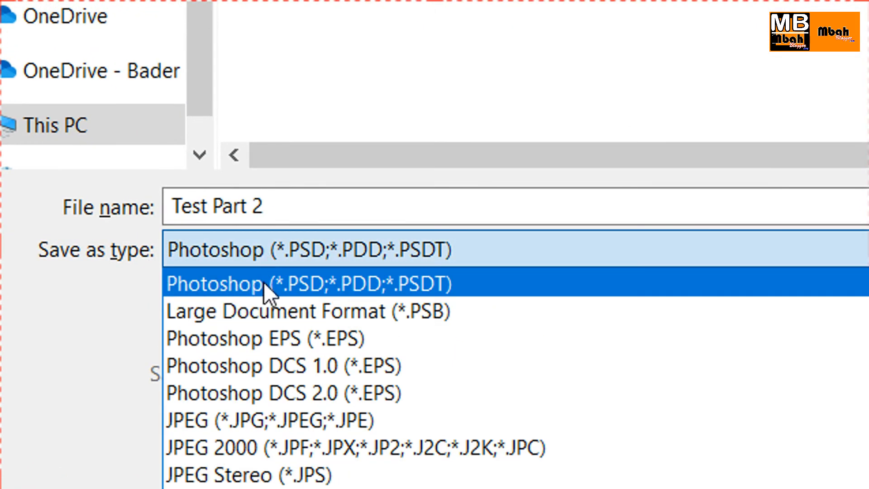
click(373, 281)
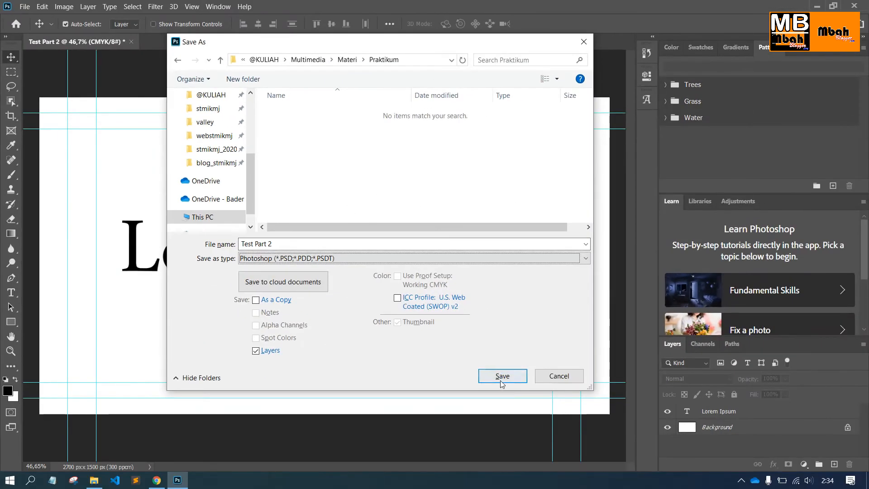
click(502, 376)
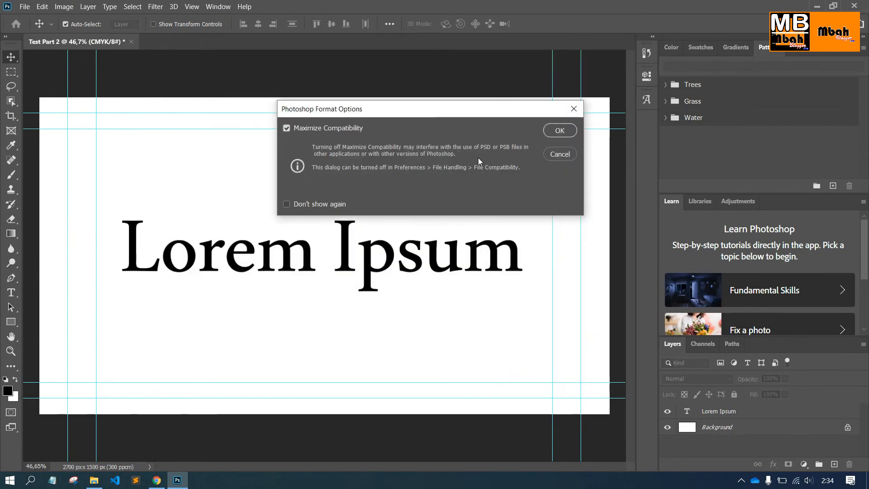
click(556, 131)
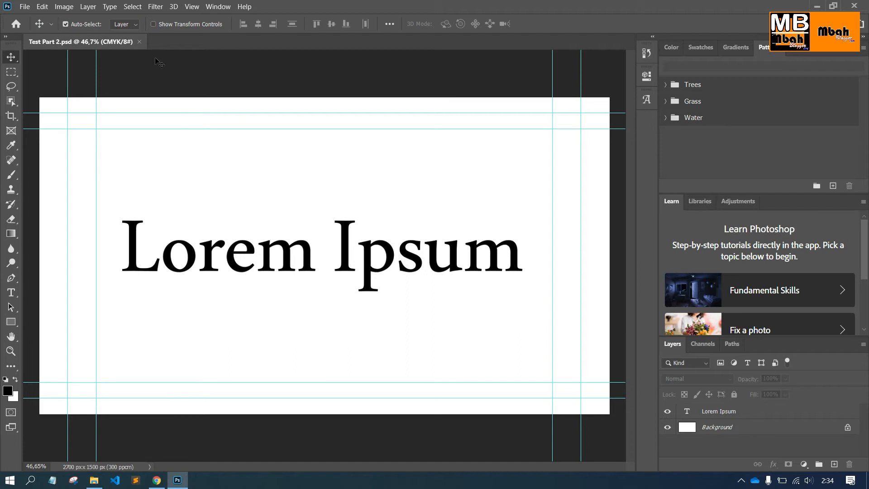
Close the saved Test Part 2 document
click(140, 42)
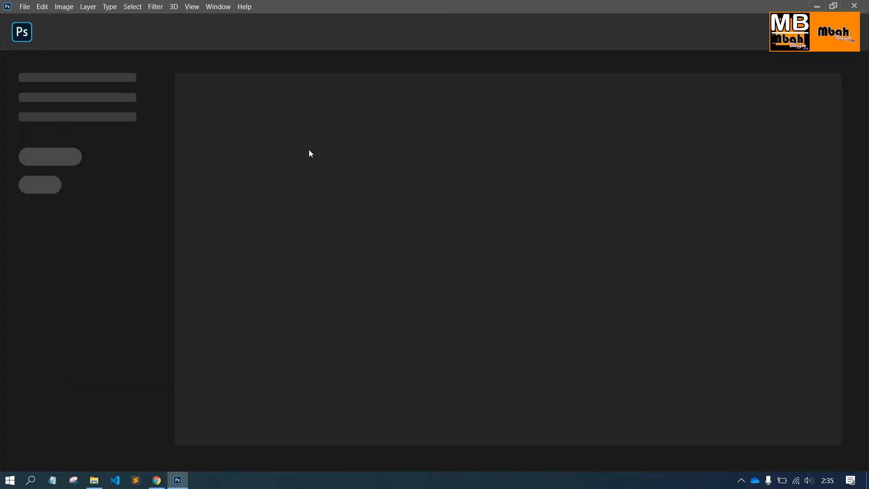
click(25, 7)
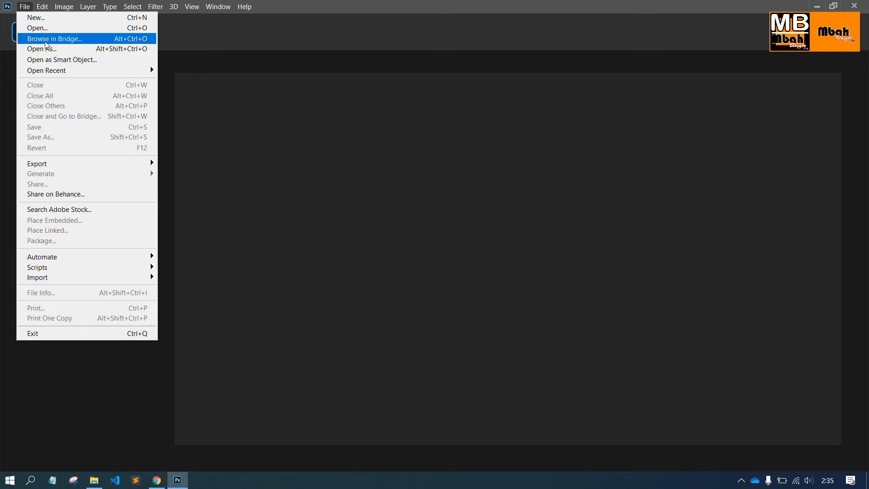
click(245, 141)
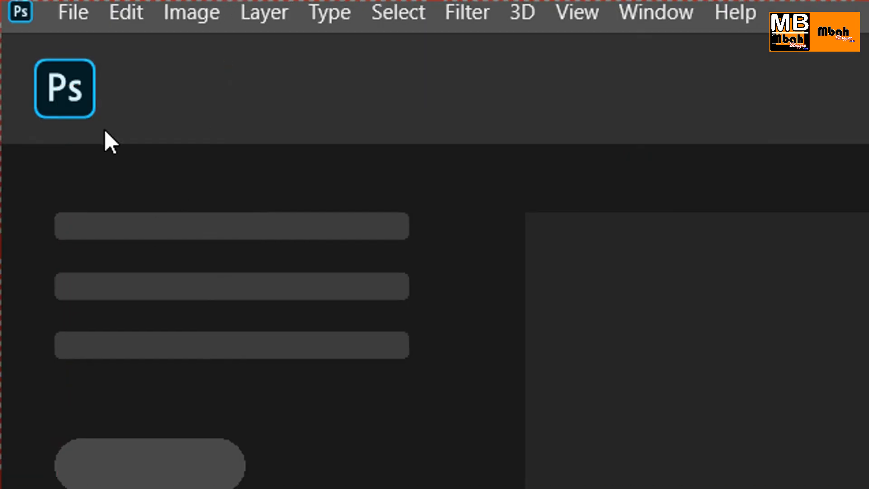
Open the Test Part 2 file from the Praktikum folder
click(71, 14)
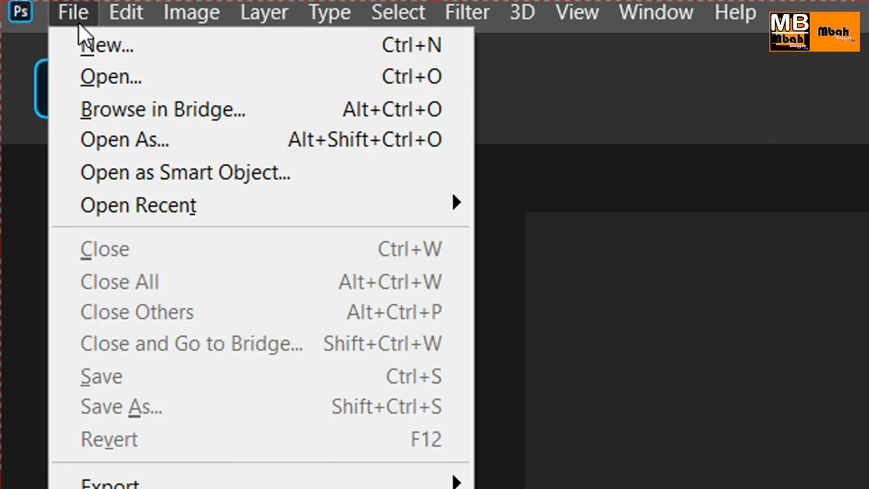
click(115, 81)
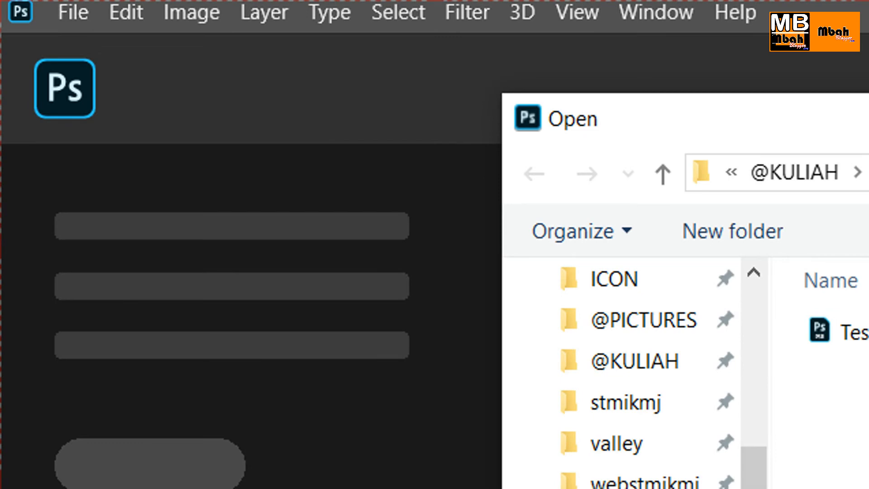
key(ctrl+2)
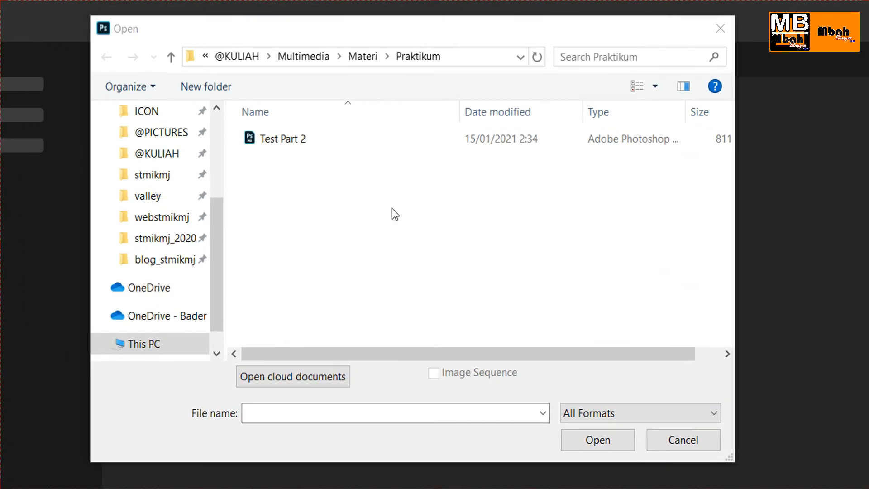
click(364, 155)
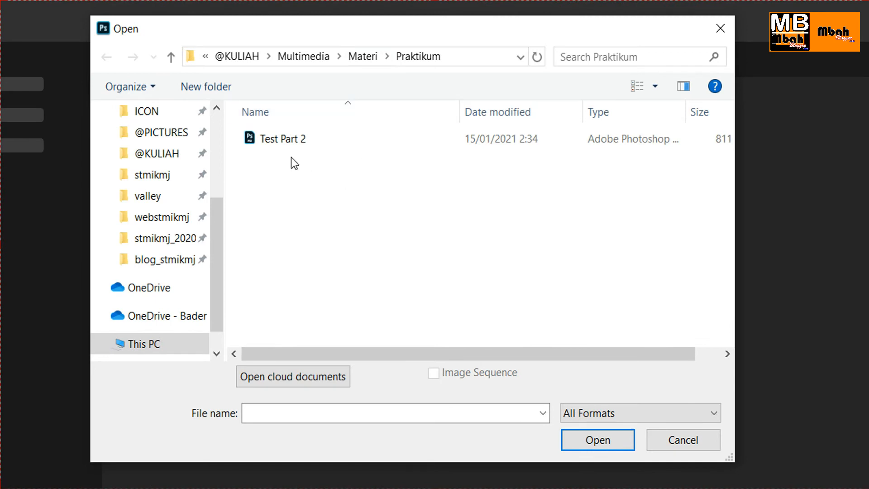
click(294, 143)
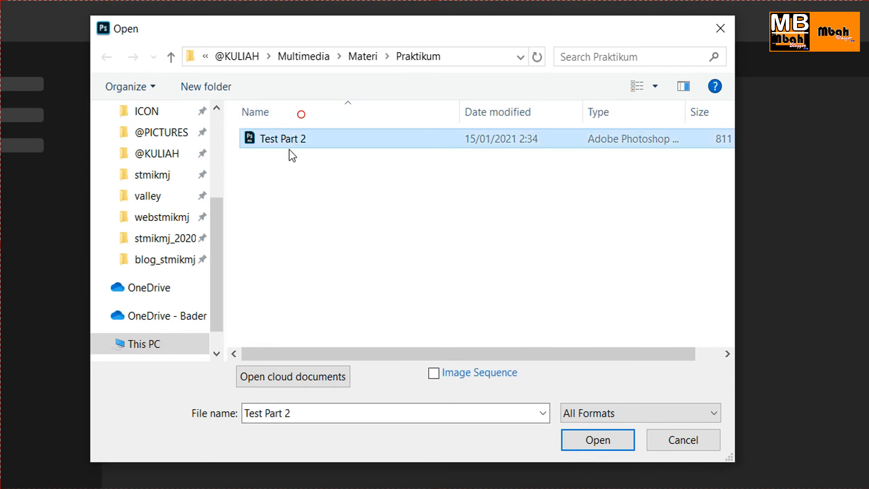
click(610, 444)
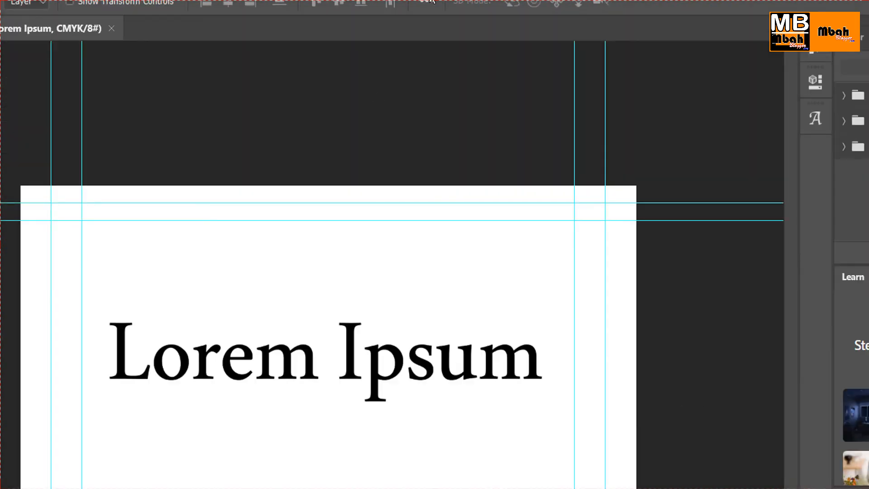
Replace the Lorem Ipsum text on the canvas with "Latihan Photoshop"
key(ctrl+1)
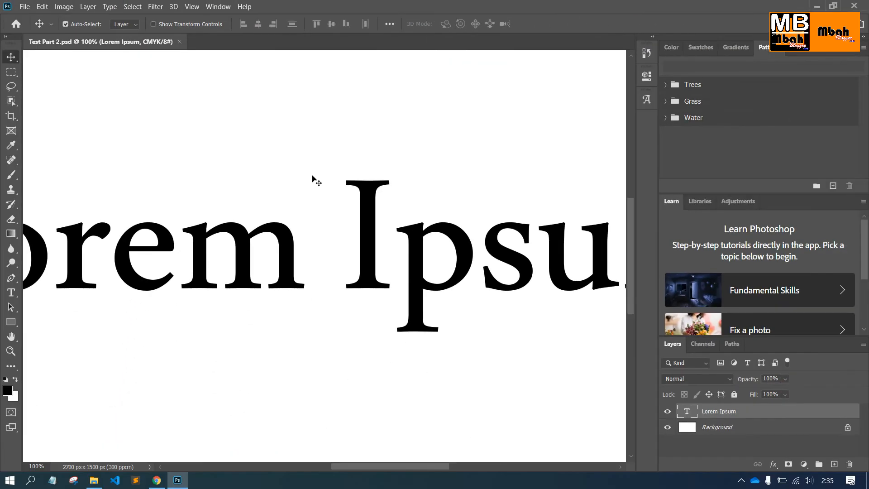
scroll(314, 189, down, 10)
scroll(314, 190, up, 1)
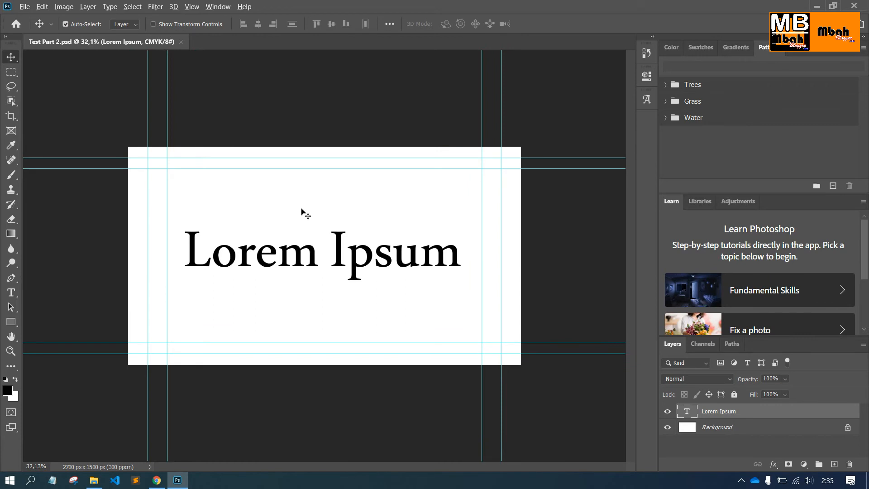
scroll(301, 209, up, 1)
scroll(328, 202, up, 1)
click(347, 194)
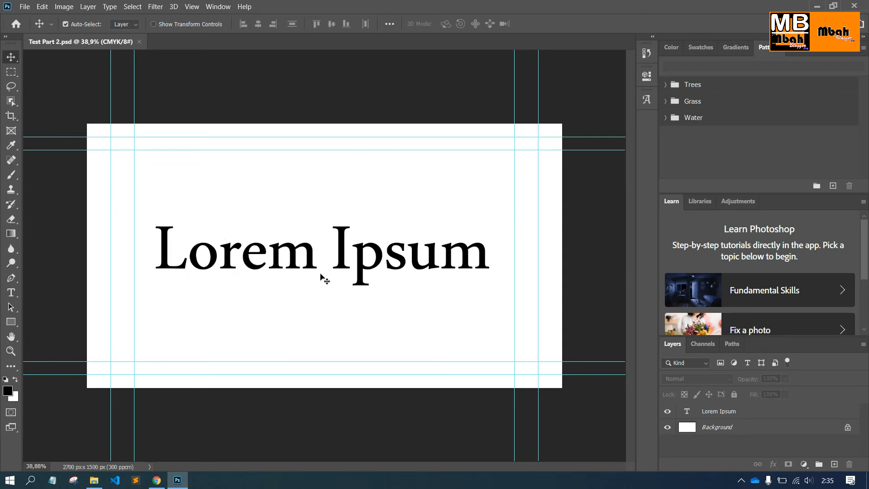
click(344, 257)
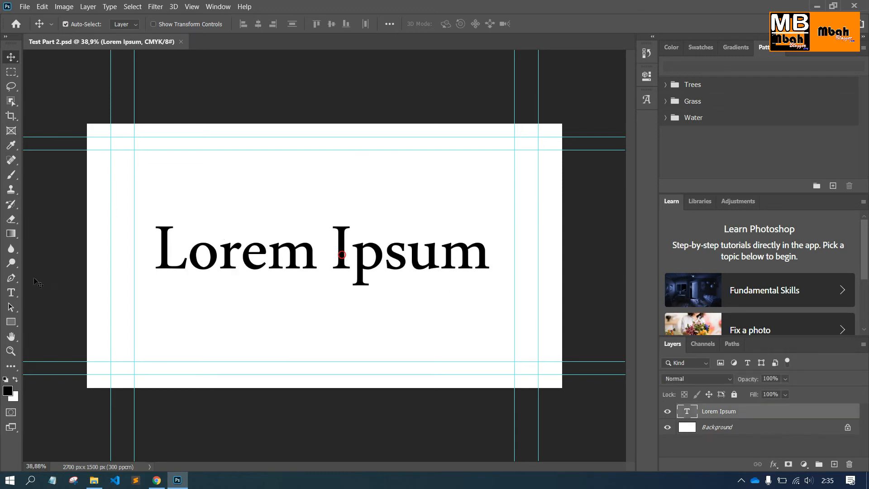
key(t)
triple_click(291, 265)
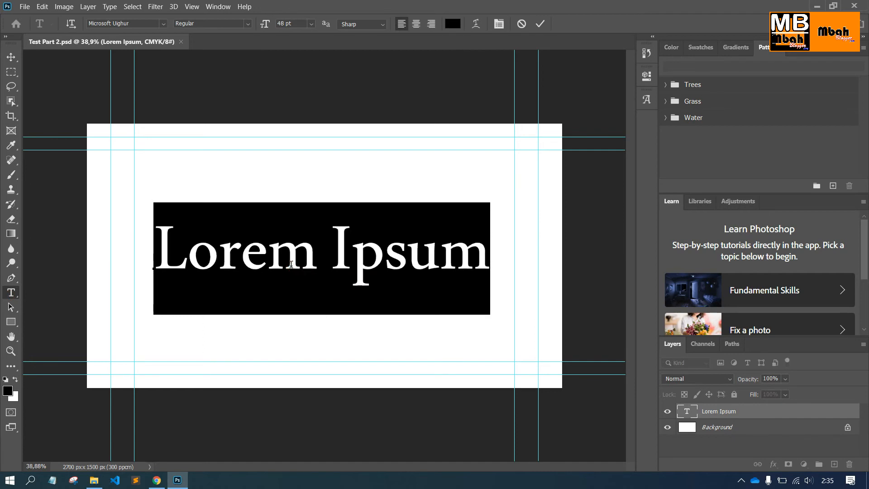
text(Latiha)
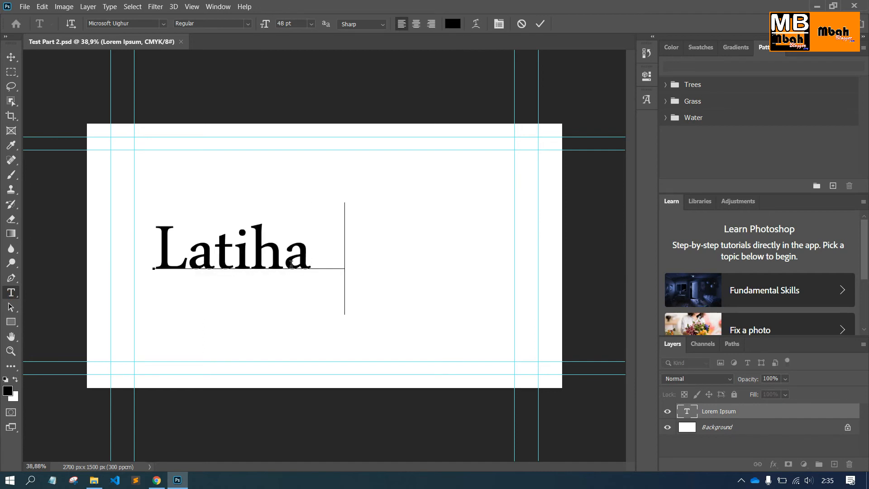
text(n Pho)
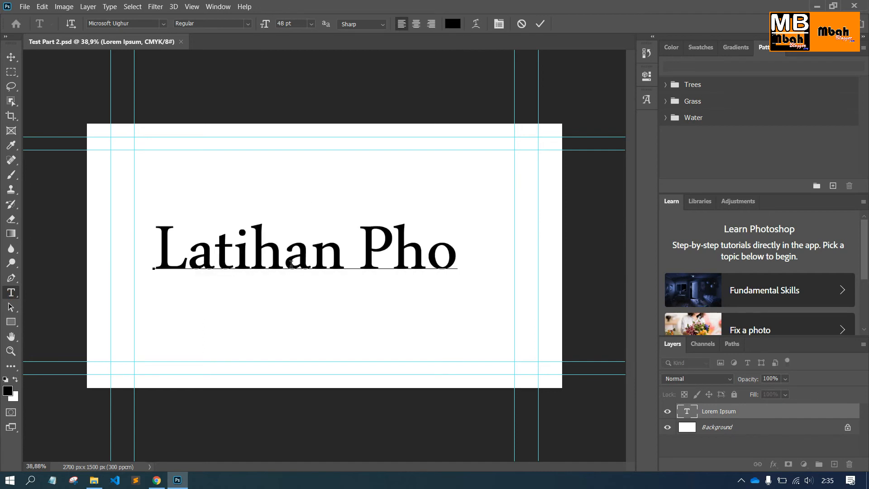
text(tosh)
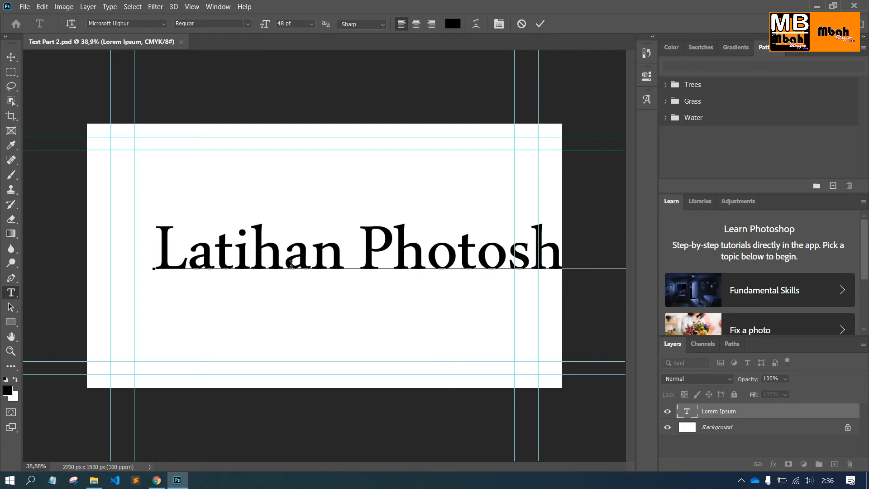
Set the font size of the whole "Latihan Photoshop" text to 30 pt
key(ctrl+a)
click(311, 23)
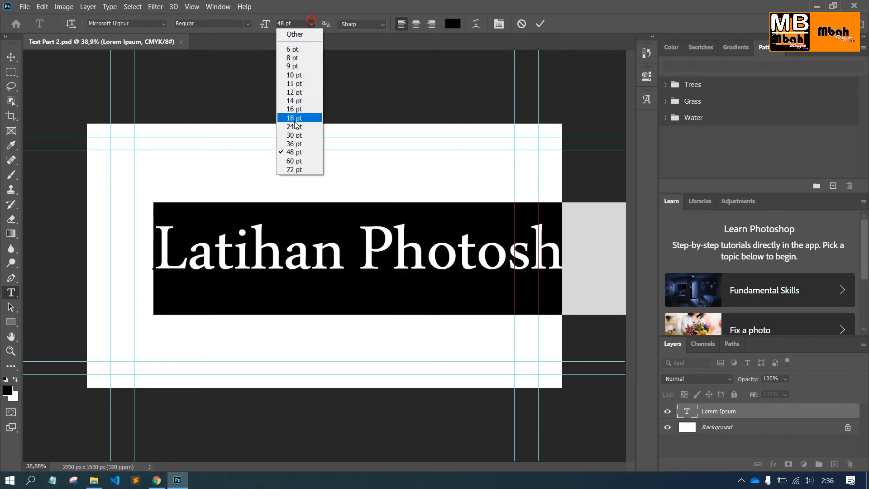
click(293, 136)
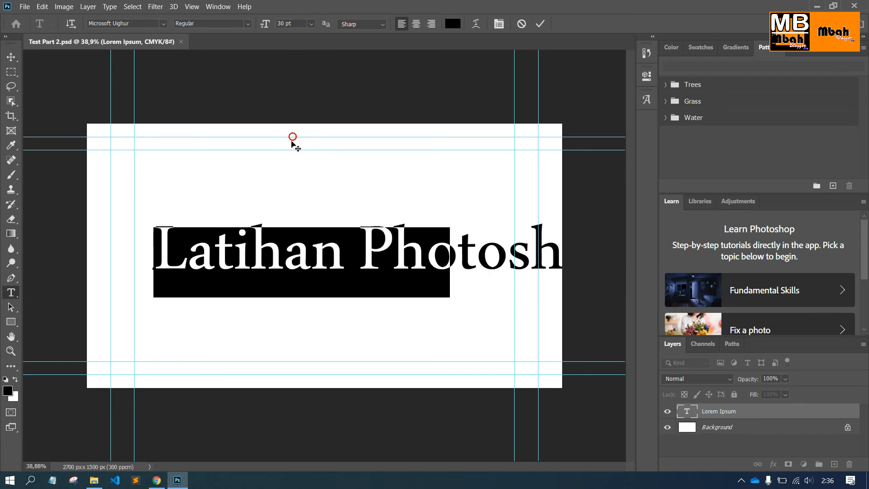
Move the "Latihan Photoshop" text horizontally to the middle of the canvas and save the document
click(12, 57)
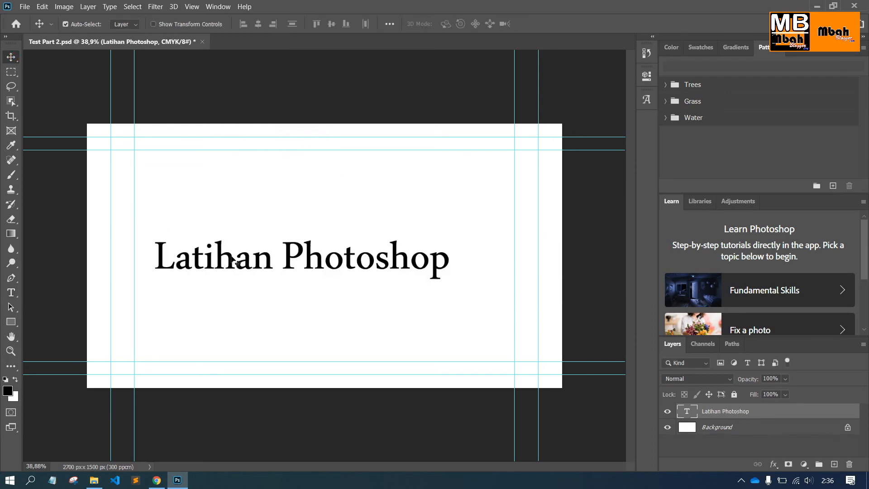
drag(232, 259, 255, 259)
click(347, 223)
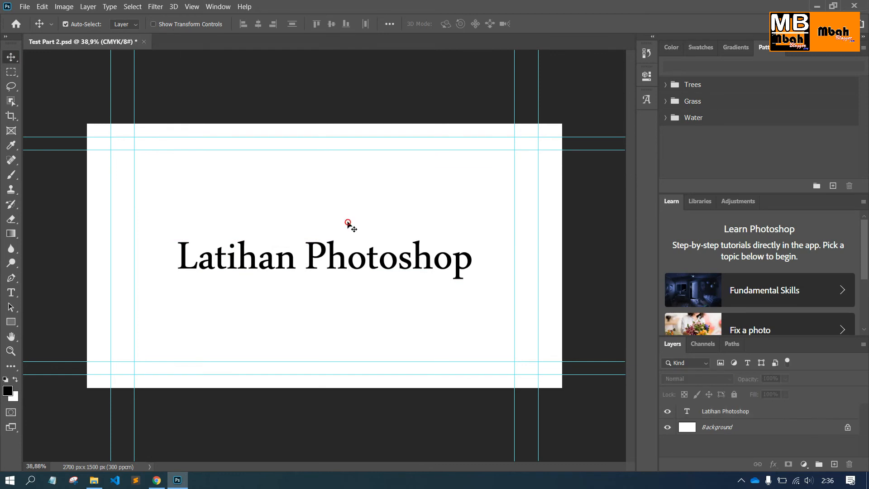
key(ctrl+s)
click(24, 6)
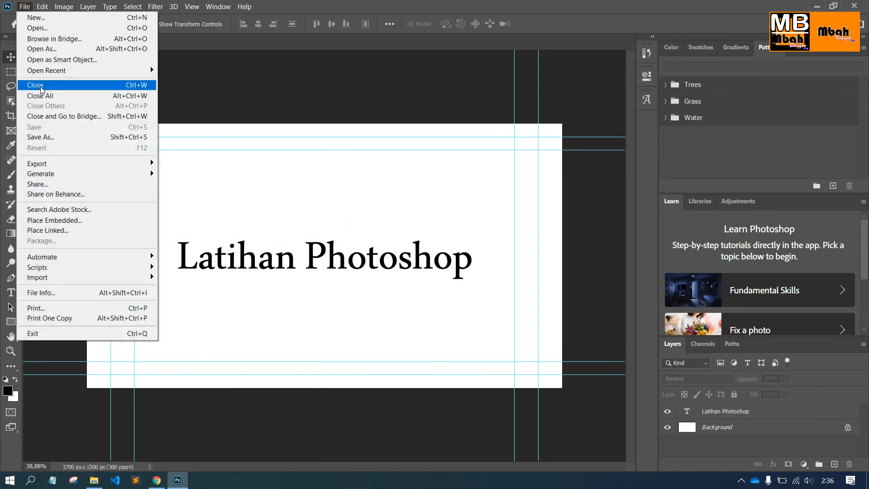
click(366, 276)
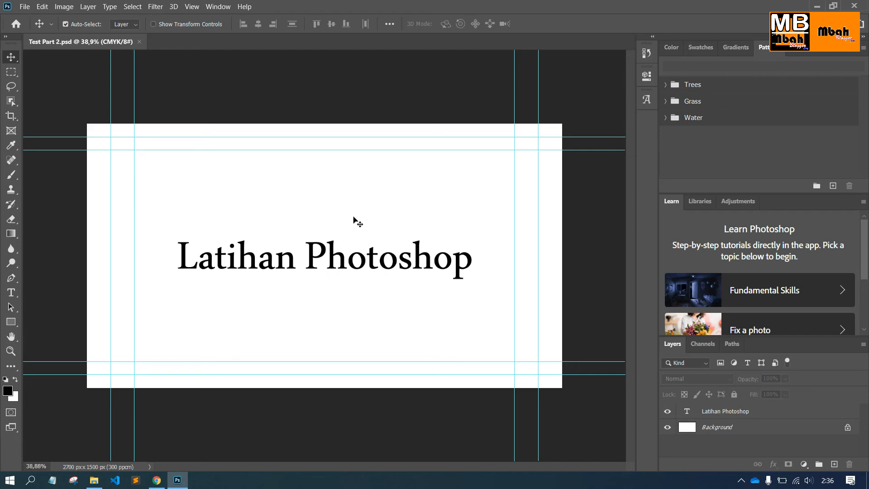
key(ctrl+shift+s)
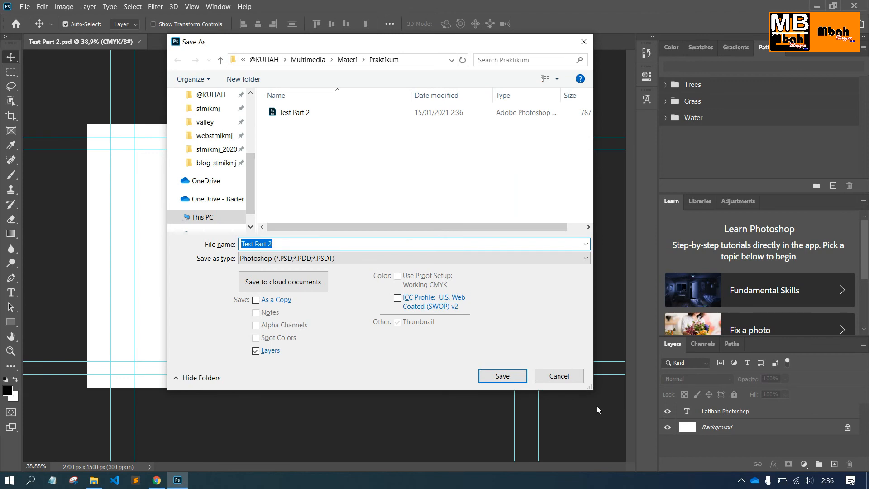
click(573, 380)
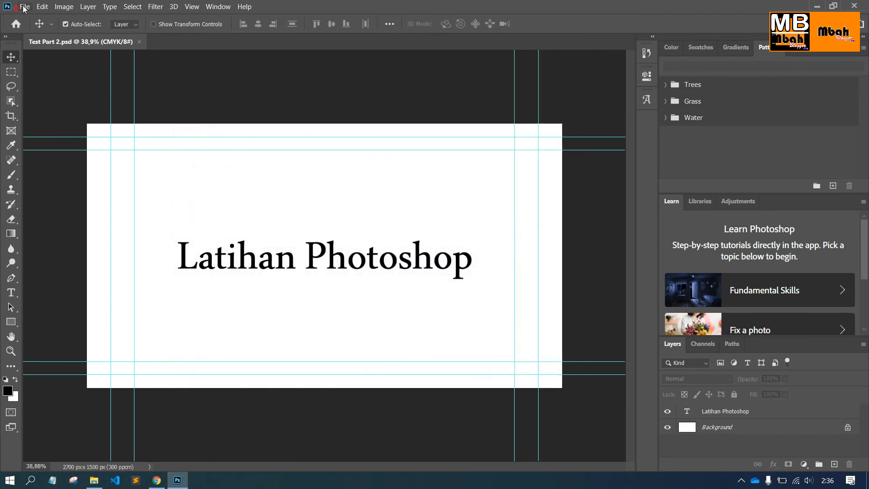
click(24, 7)
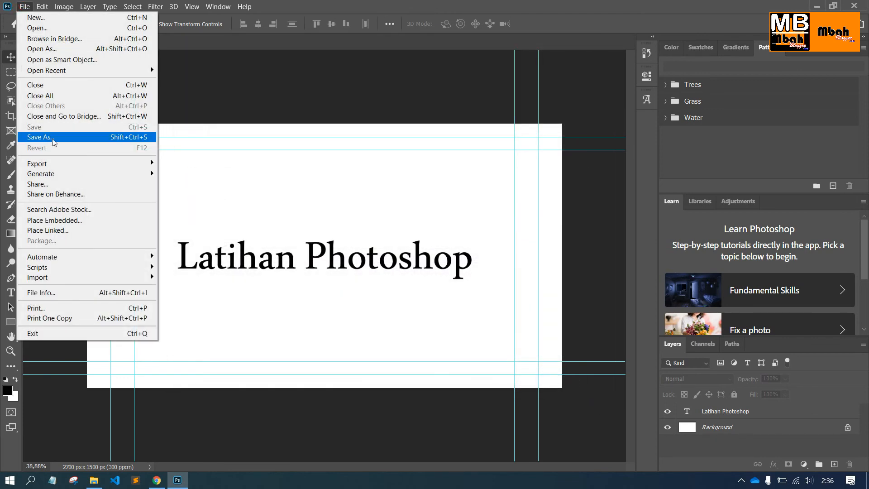
click(346, 194)
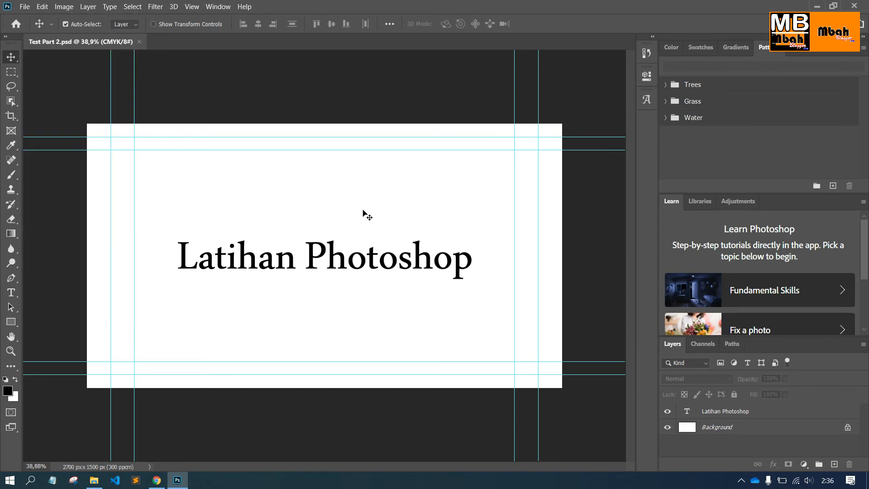
Save a copy of the document in JPEG format in the Praktikum folder as "Test Part 2 - GAMBAR"
key(ctrl+shift+s)
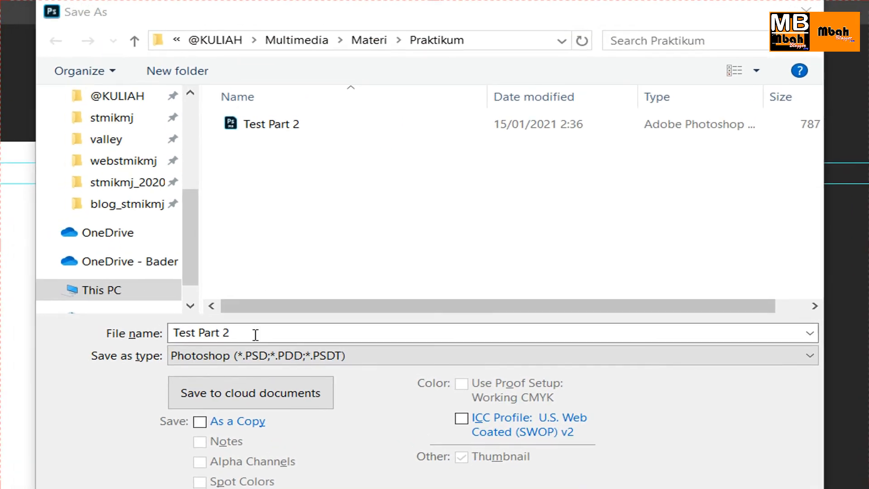
click(237, 355)
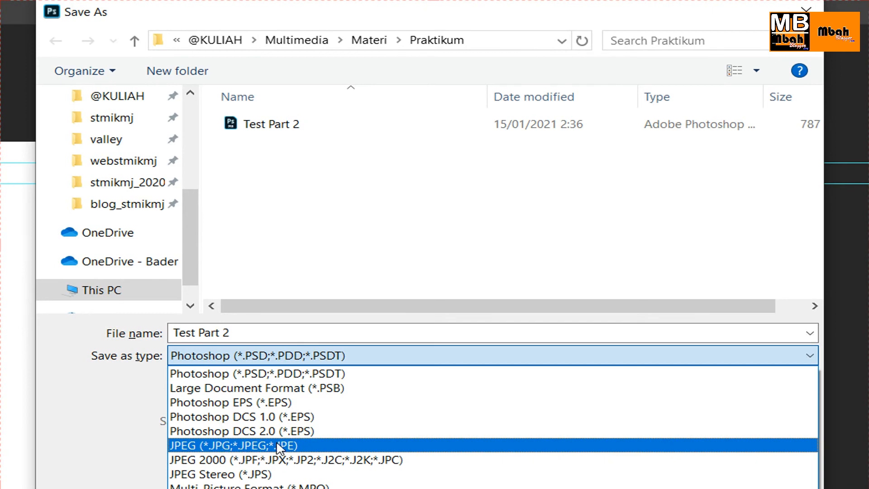
click(218, 445)
click(267, 333)
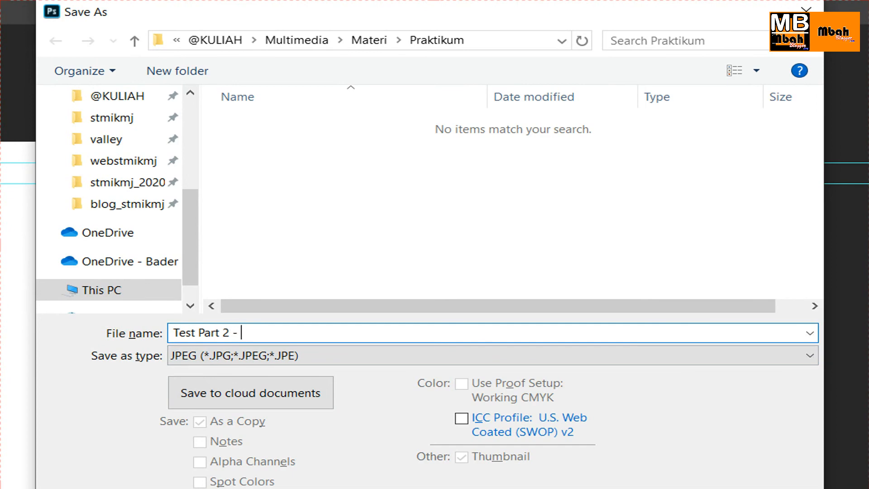
text(- JPEG)
key(BackSpace)
key(BackSpace)
key(BackSpace)
key(BackSpace)
text(GAMABA)
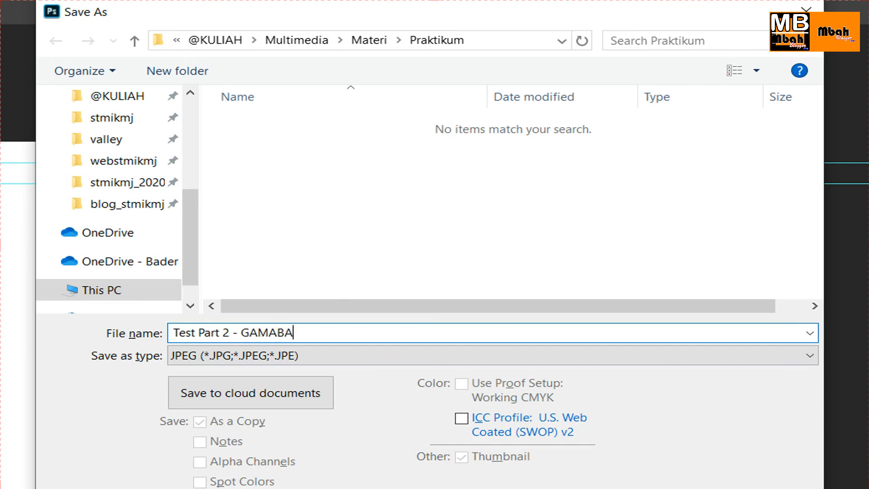
key(BackSpace)
key(BackSpace)
key(BackSpace)
text(BAR)
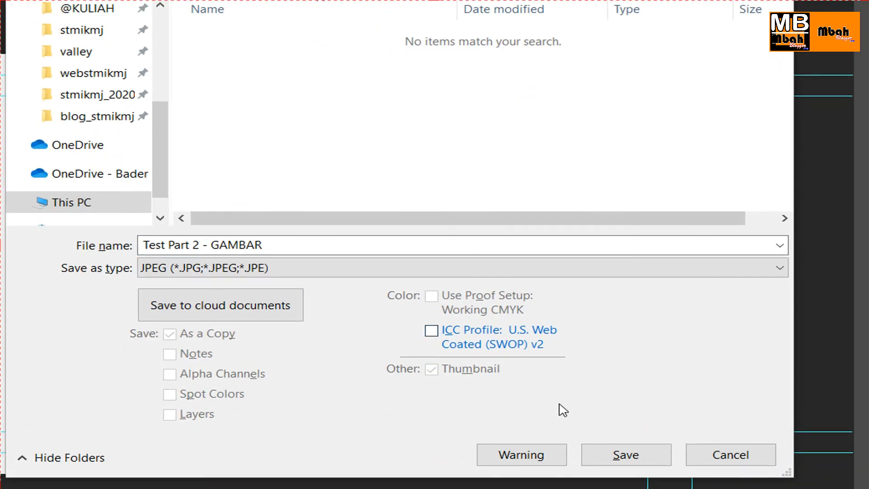
click(626, 454)
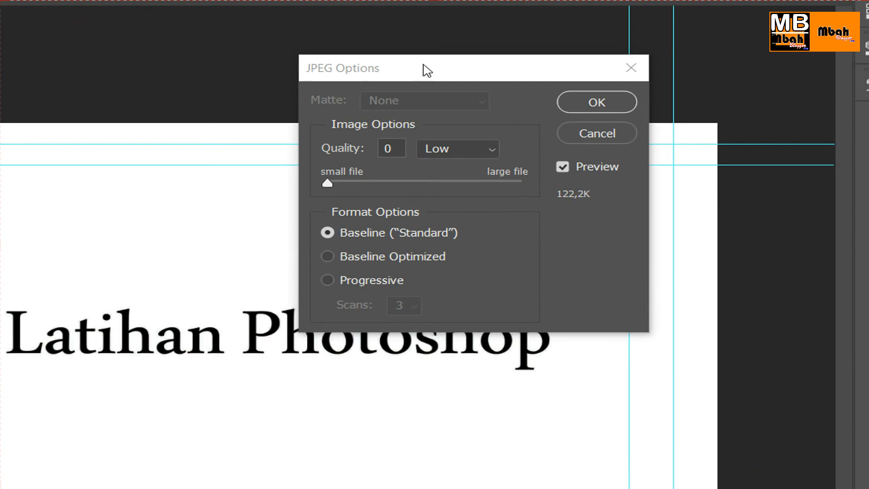
Set the JPEG quality to Maximum at 12 with the Baseline ("Standard") format and confirm the export options
drag(425, 70, 406, 99)
click(438, 180)
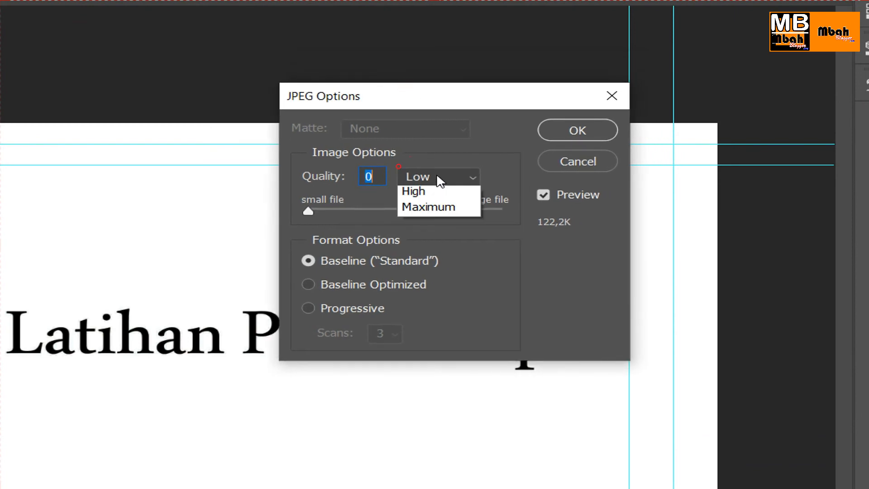
click(437, 177)
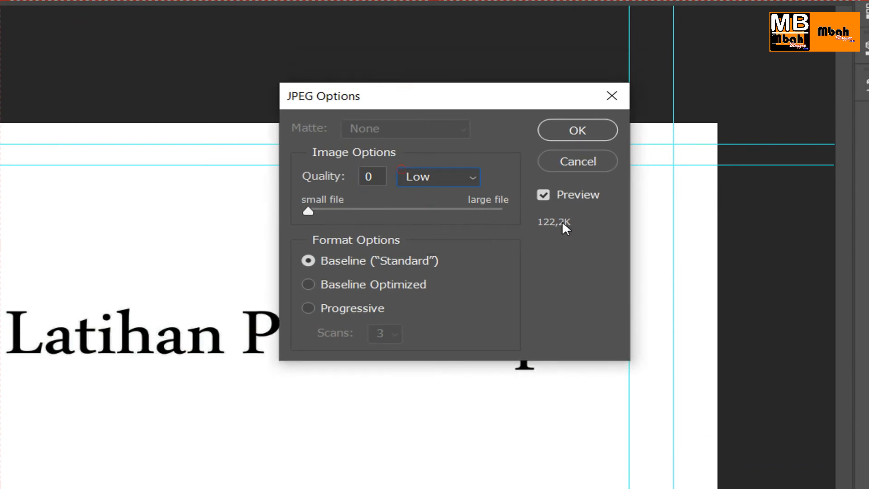
click(459, 172)
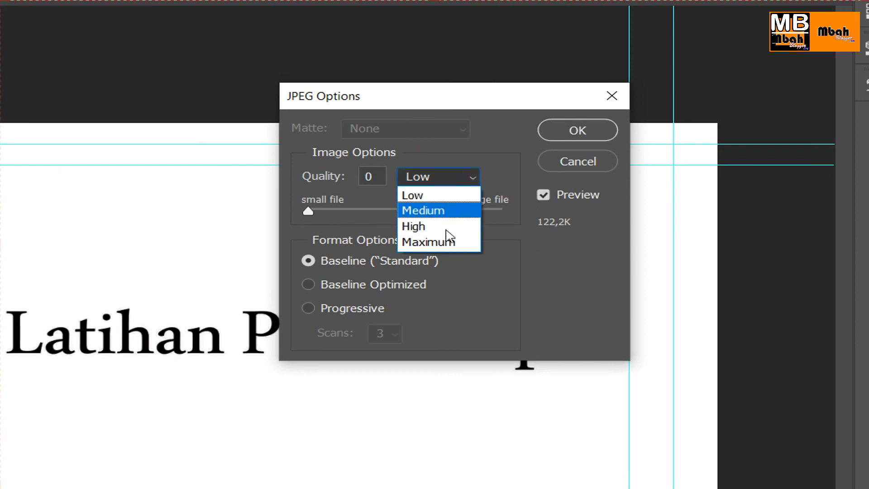
click(447, 238)
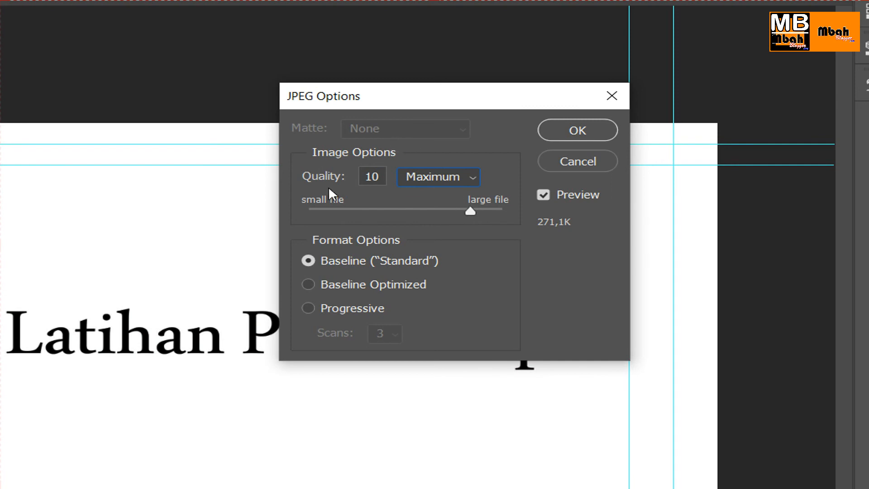
drag(471, 210, 531, 207)
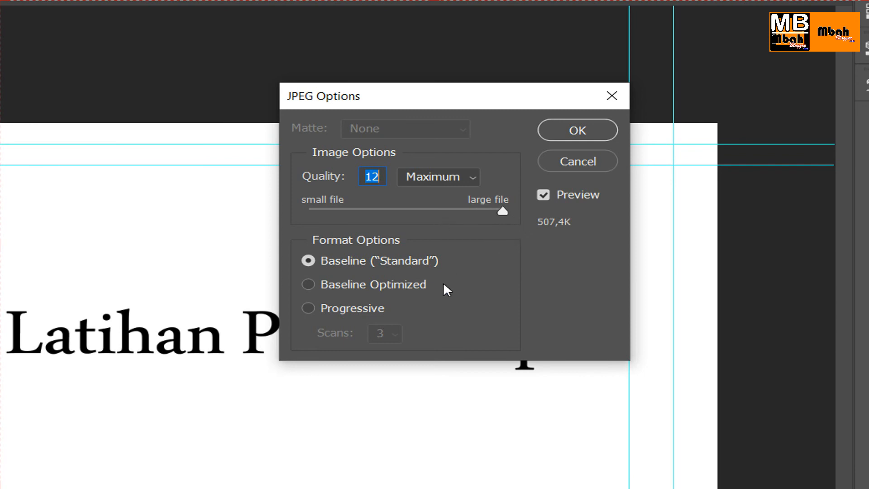
click(582, 130)
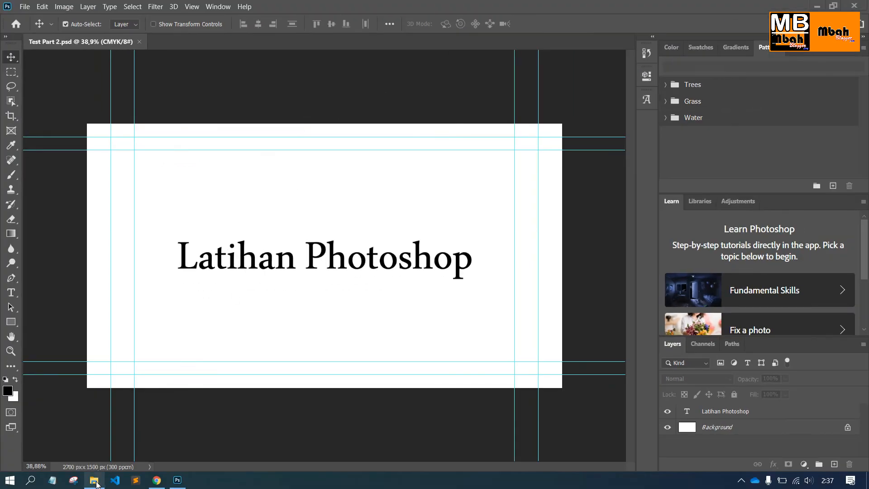
click(100, 478)
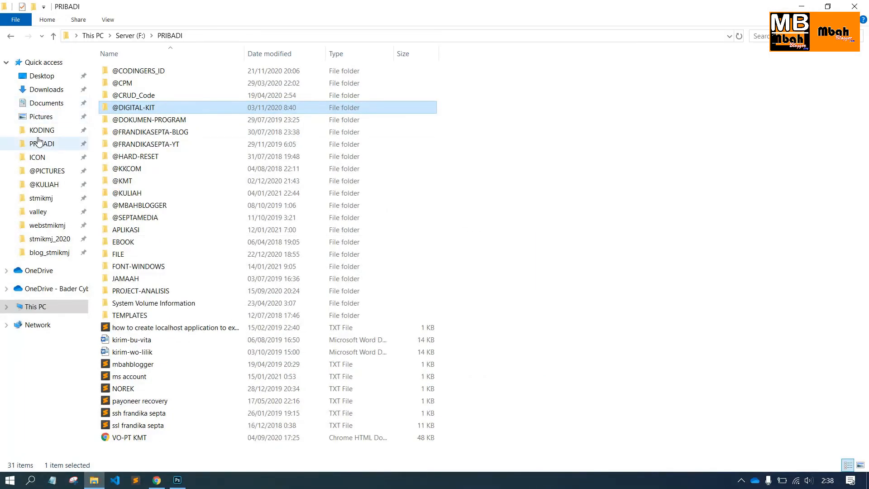
click(43, 187)
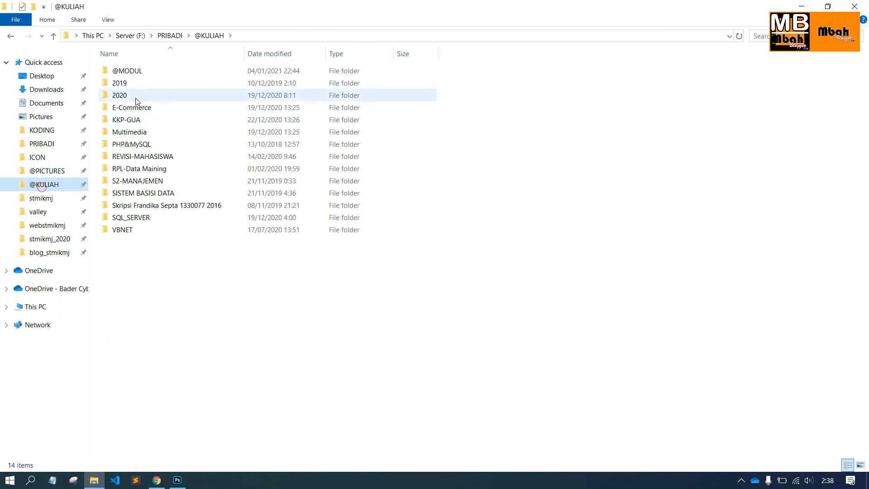
double_click(132, 132)
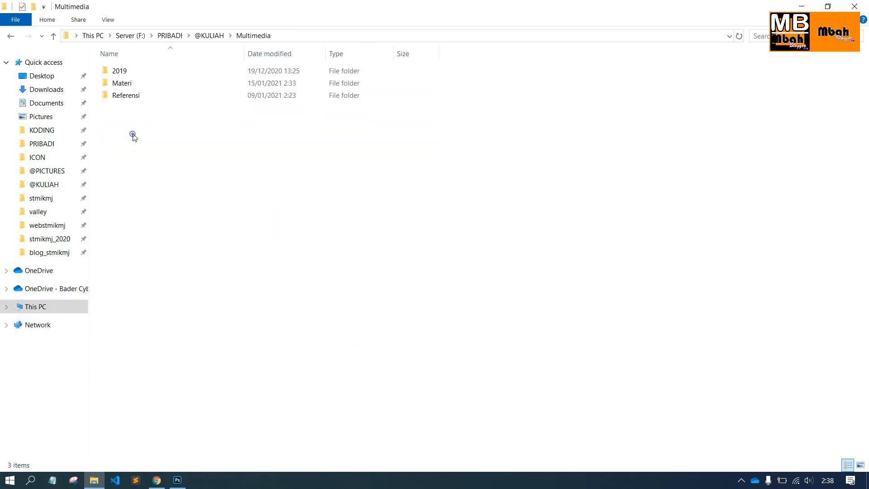
double_click(144, 83)
double_click(147, 75)
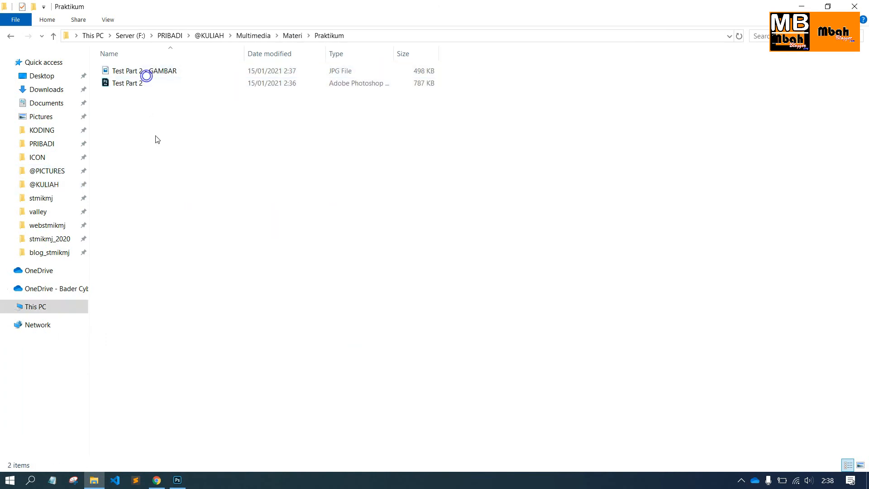
Show the files in the Praktikum folder as enlarged thumbnails
click(169, 70)
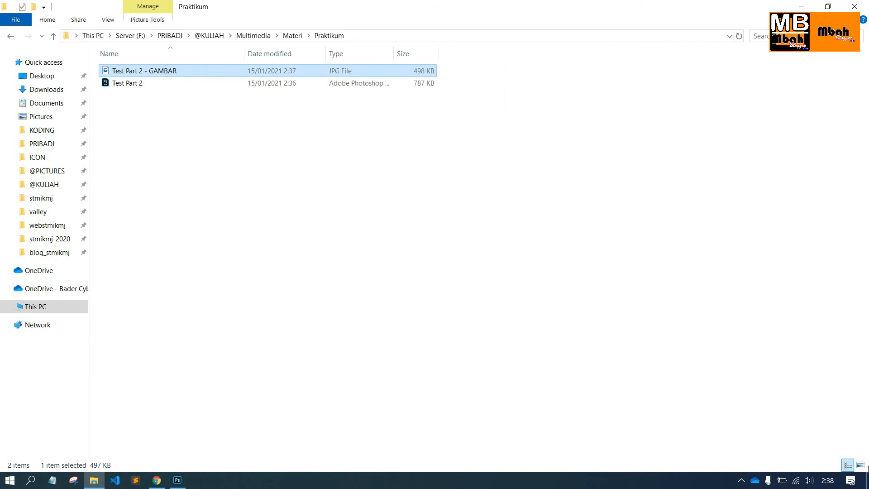
click(860, 465)
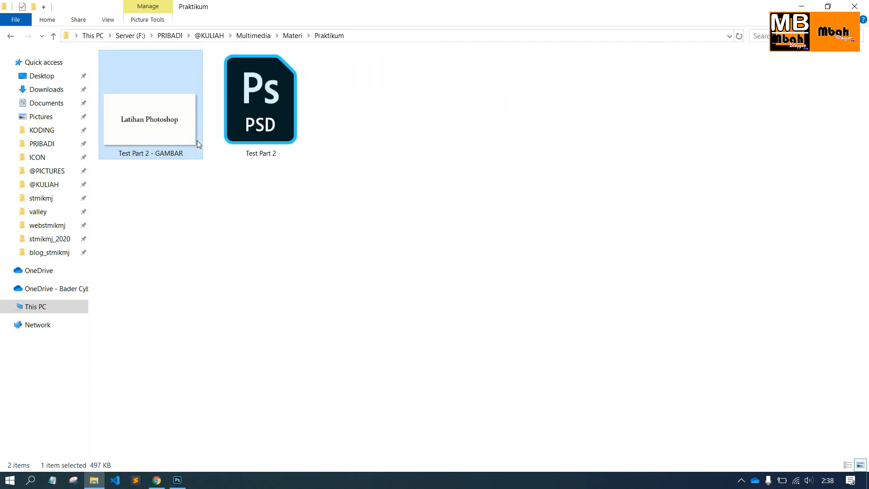
scroll(197, 144, up, 1)
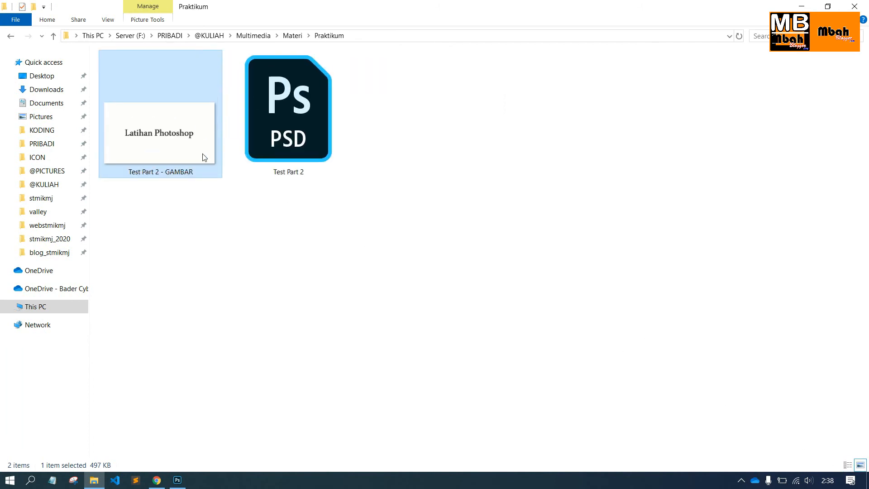
View the Test Part 2 - GAMBAR image in Photos, making it the default app for .jpg files, and close the viewer
double_click(160, 134)
click(359, 363)
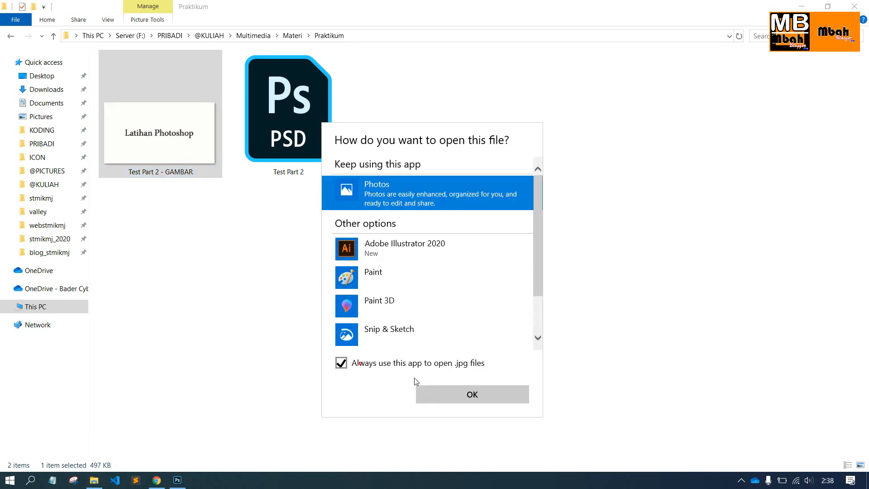
click(488, 397)
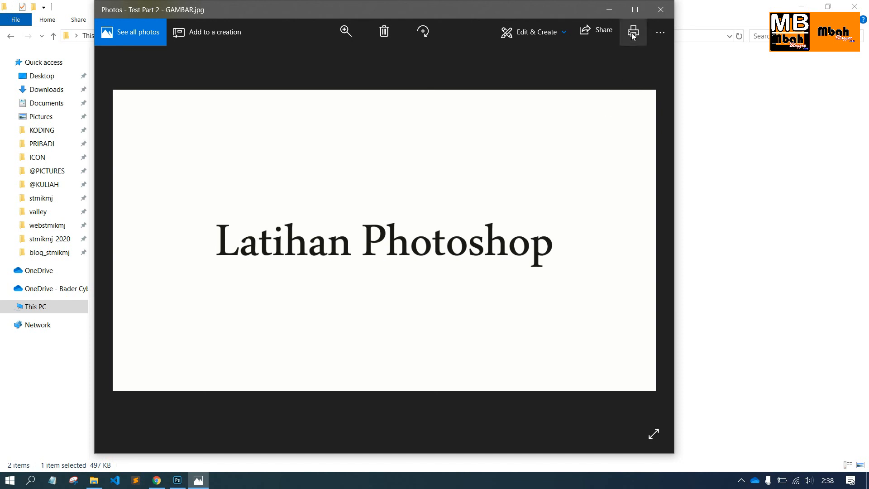
click(660, 9)
click(188, 172)
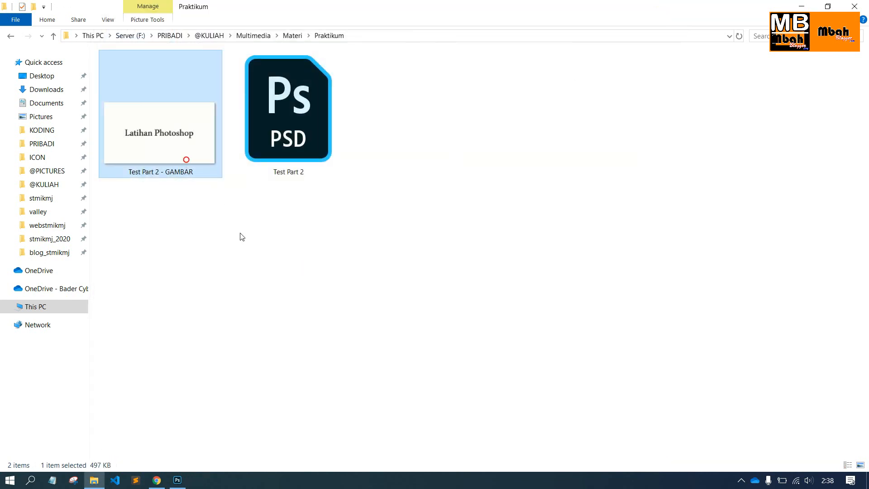
Switch to Photoshop and save a copy of Test Part 2 in Photoshop PDF format with layers in the Praktikum folder
click(178, 479)
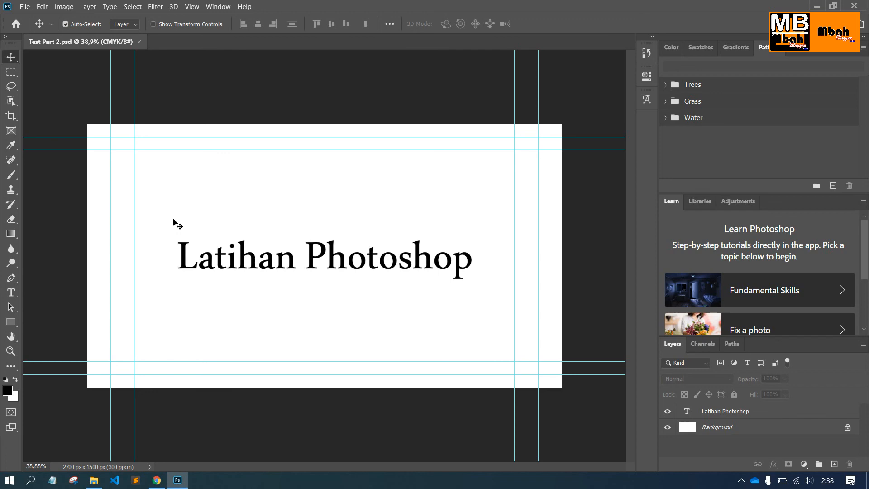
key(ctrl+shift+s)
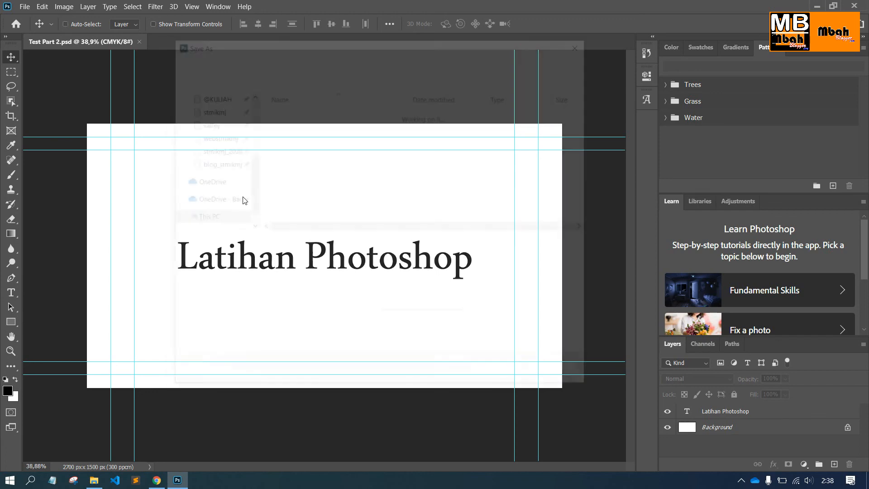
click(272, 258)
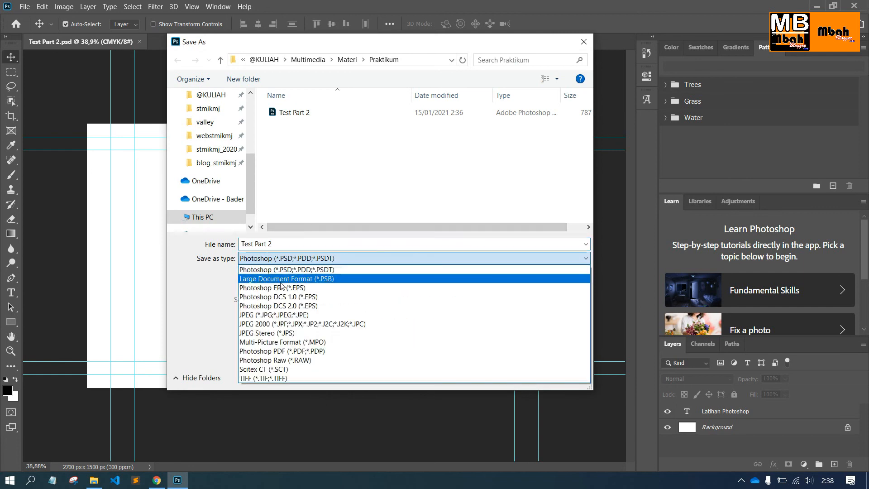
click(314, 352)
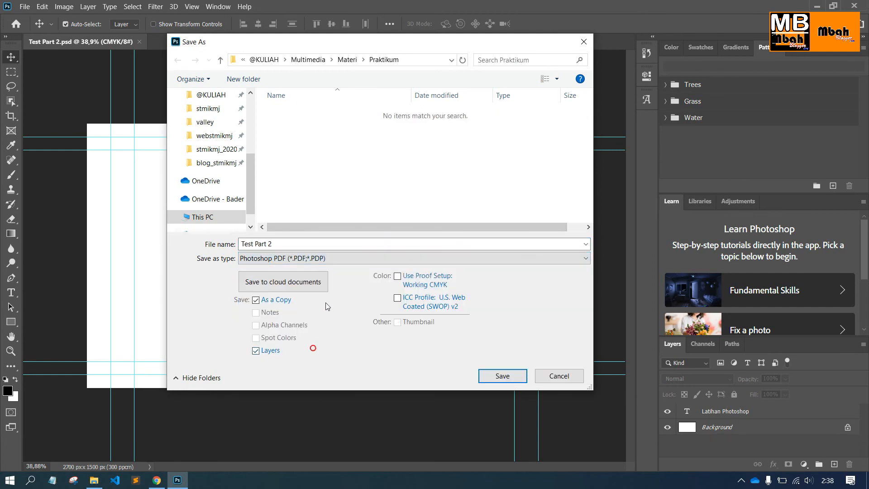
click(503, 375)
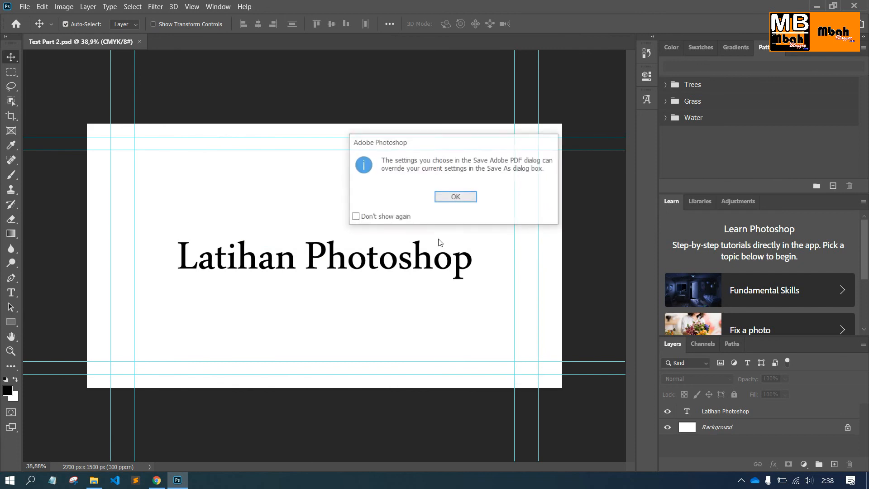
click(455, 197)
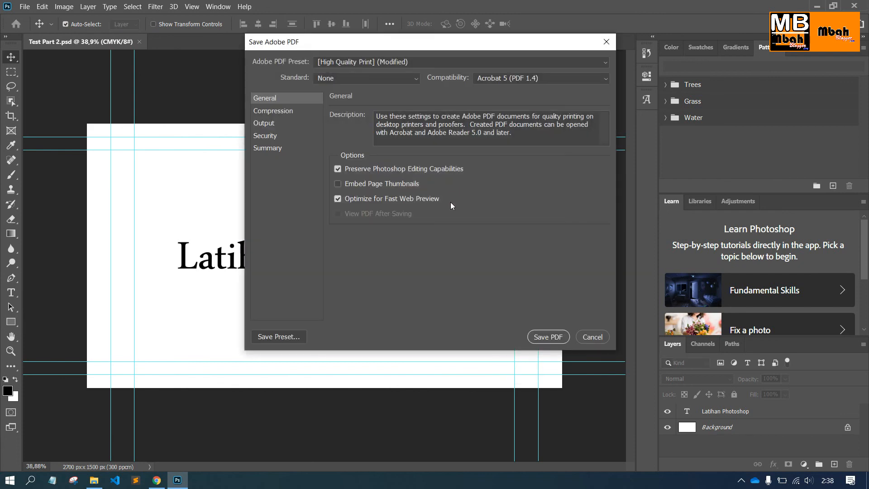
Export the PDF with Acrobat 5 (PDF 1.4) compatibility and Preserve Photoshop Editing Capabilities, accepting the compatibility notice
click(529, 78)
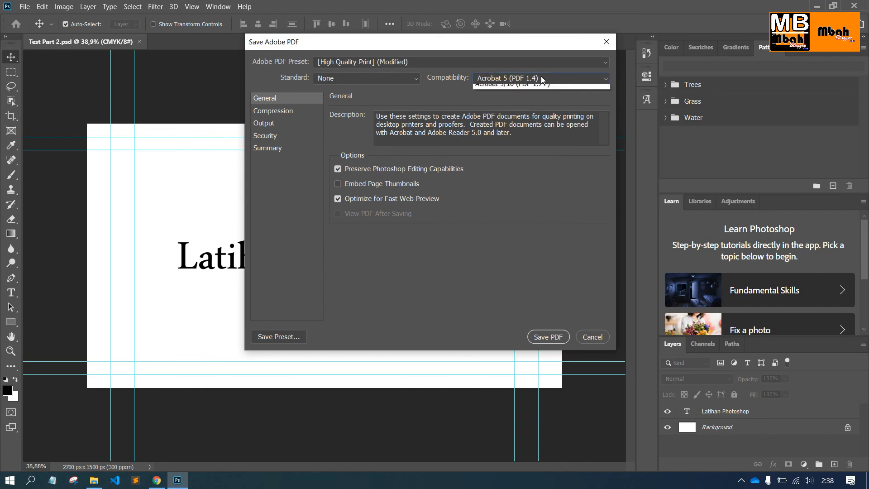
click(551, 78)
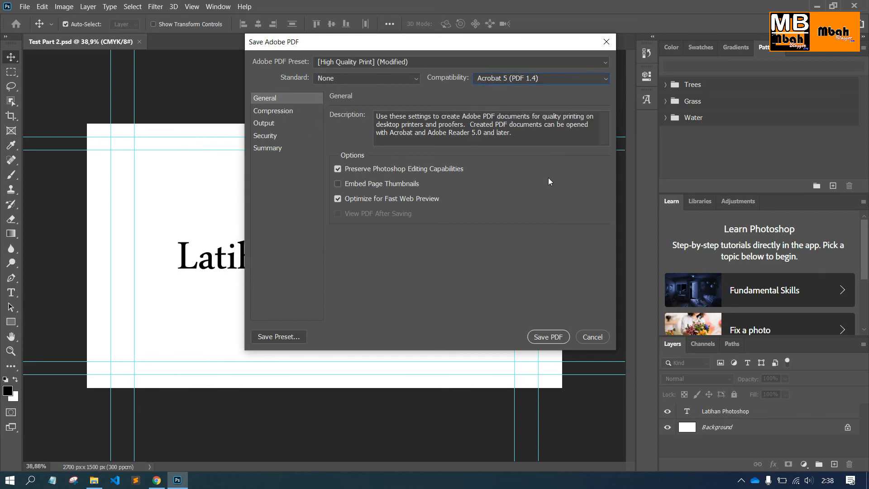
click(550, 336)
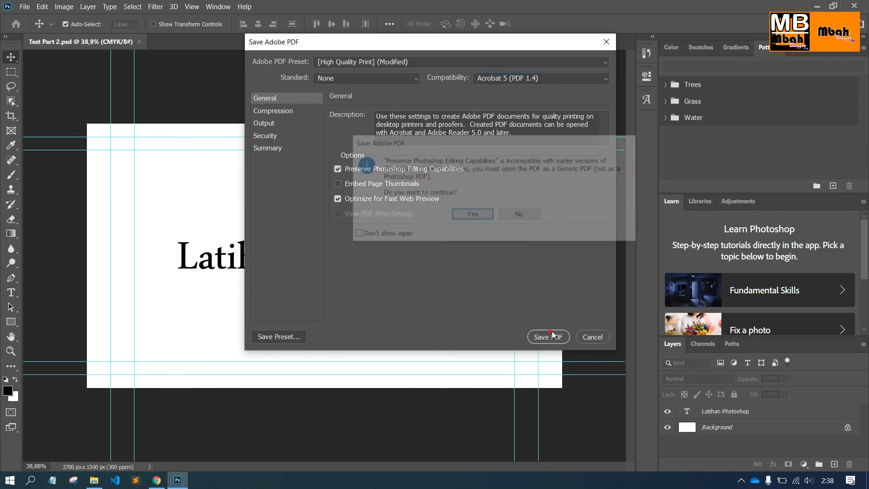
click(473, 215)
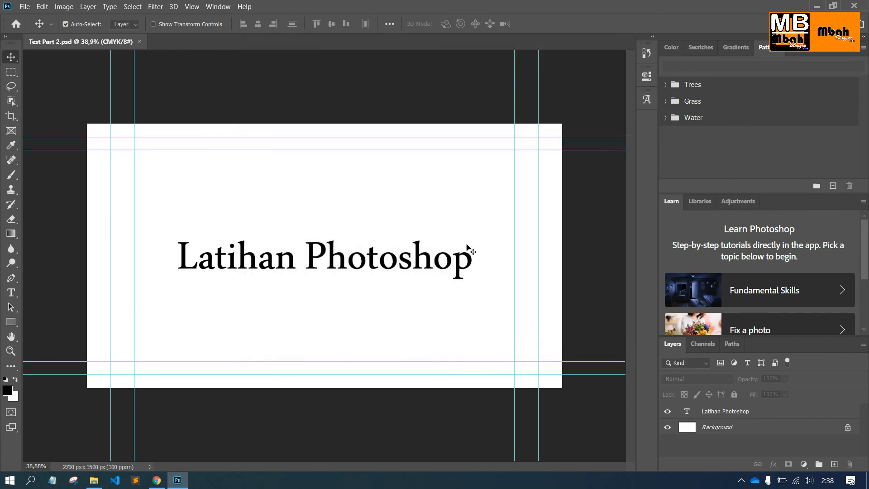
View the Test Part 2 PDF from the Praktikum folder in Chrome, close it and return to Photoshop
click(94, 480)
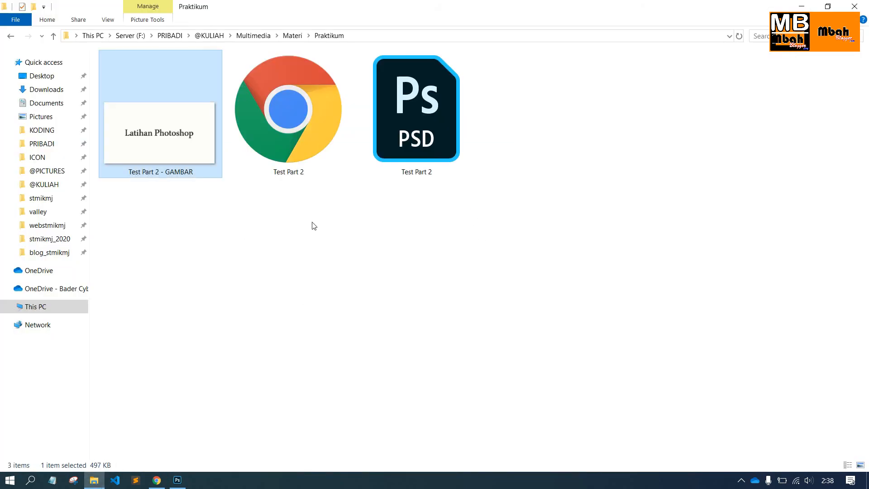
click(234, 275)
double_click(306, 115)
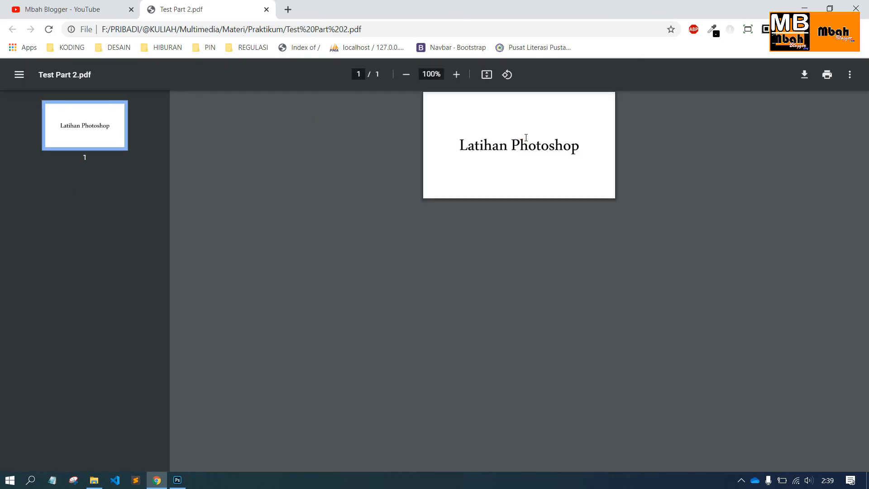
click(267, 10)
click(180, 478)
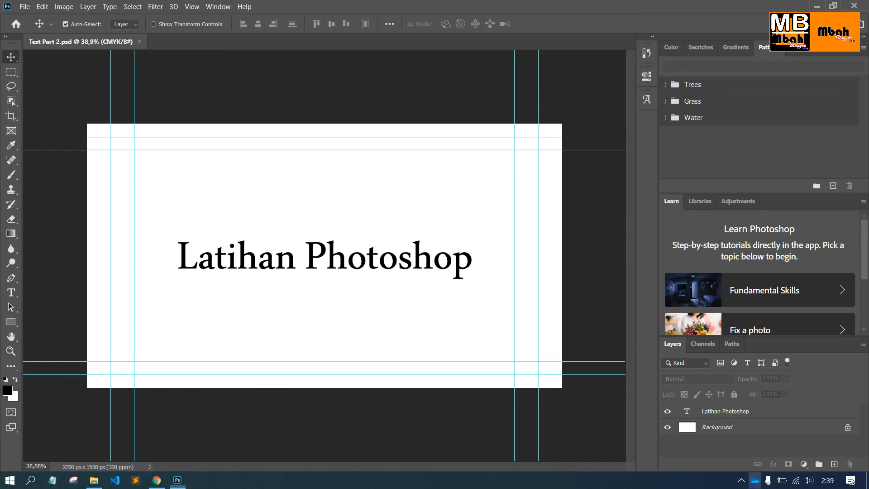
click(755, 480)
click(741, 480)
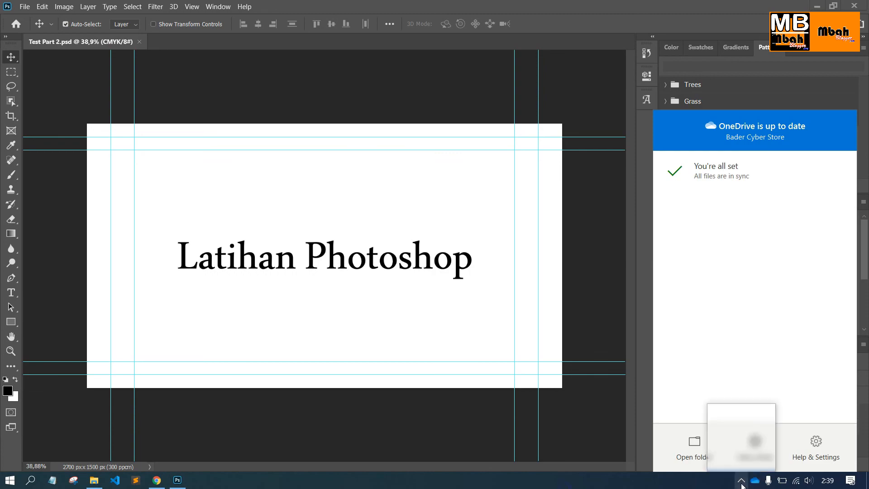
right_click(740, 461)
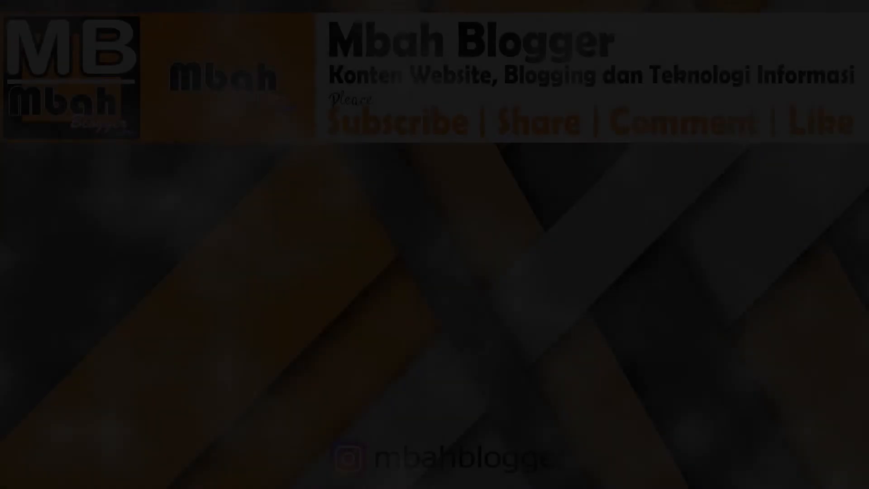